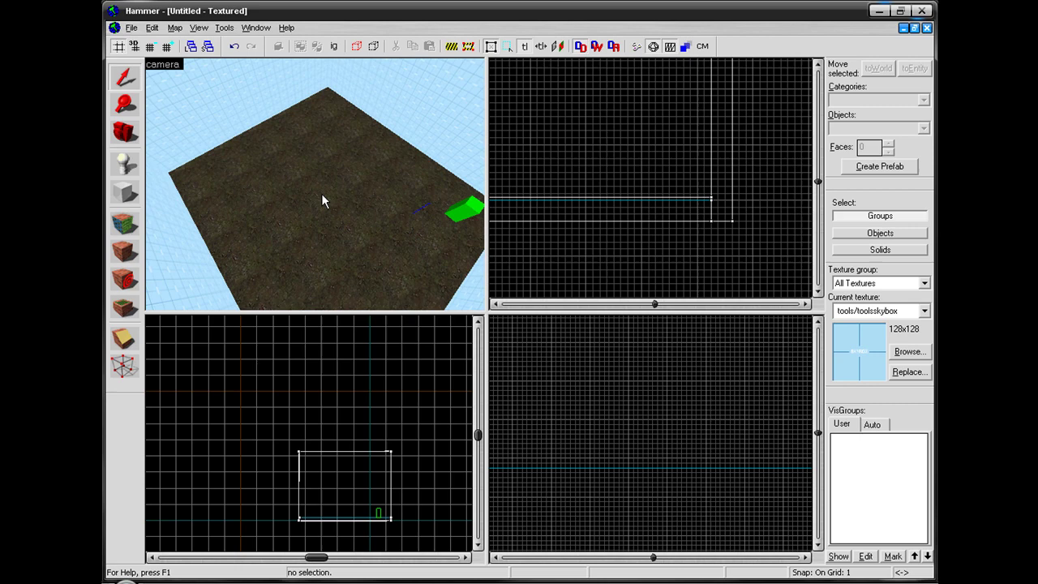
Apply the nature/red_grass texture to the floor by filtering the texture browser for 'grass'.
mouse_move(204, 110)
left_mouse_down()
mouse_move(293, 173)
mouse_move(270, 219)
left_mouse_up()
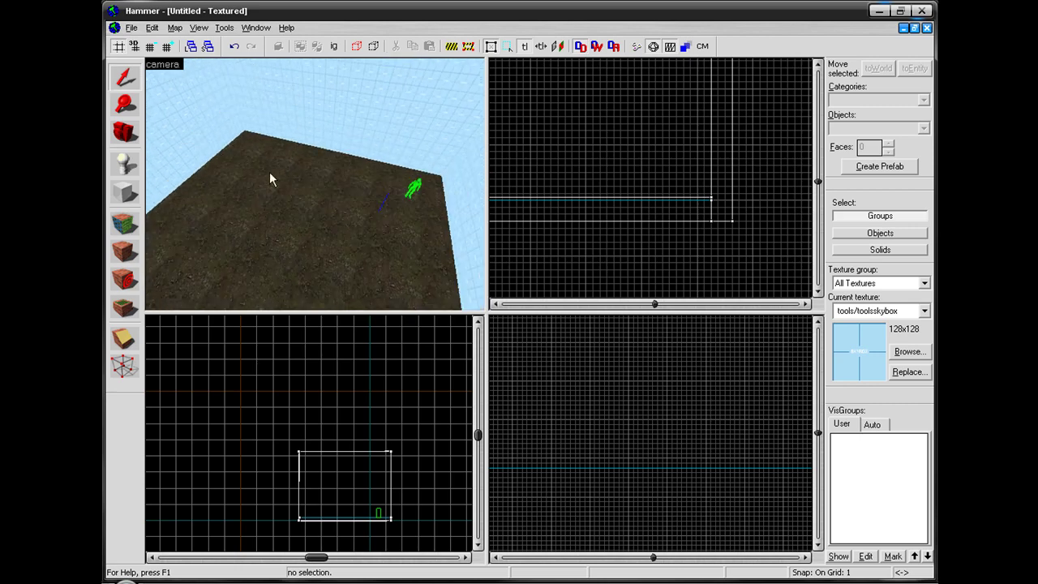
mouse_move(271, 178)
left_mouse_down()
mouse_move(320, 201)
mouse_move(299, 232)
left_mouse_up()
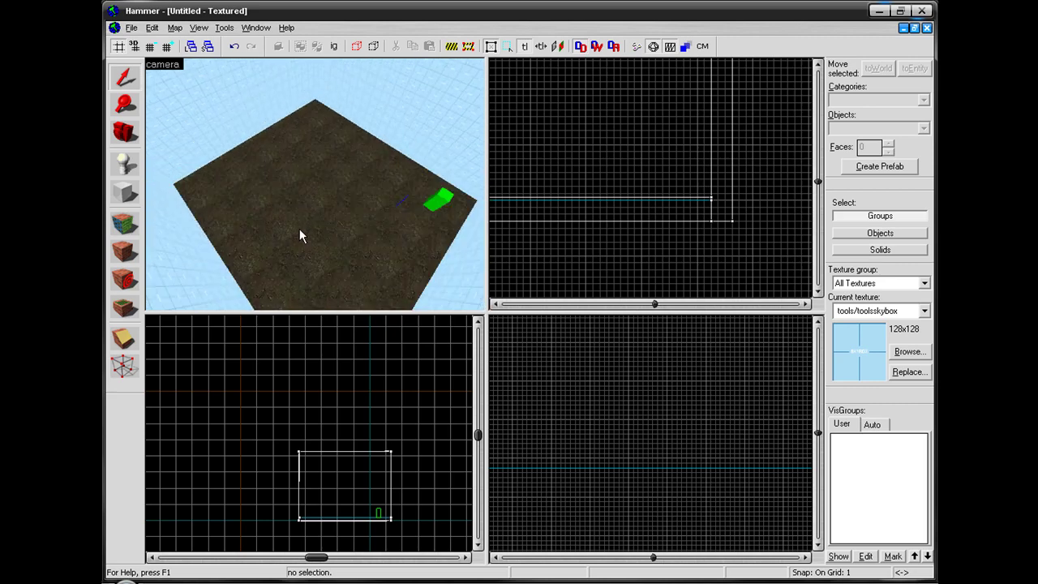
scroll(409, 231, "up", 3)
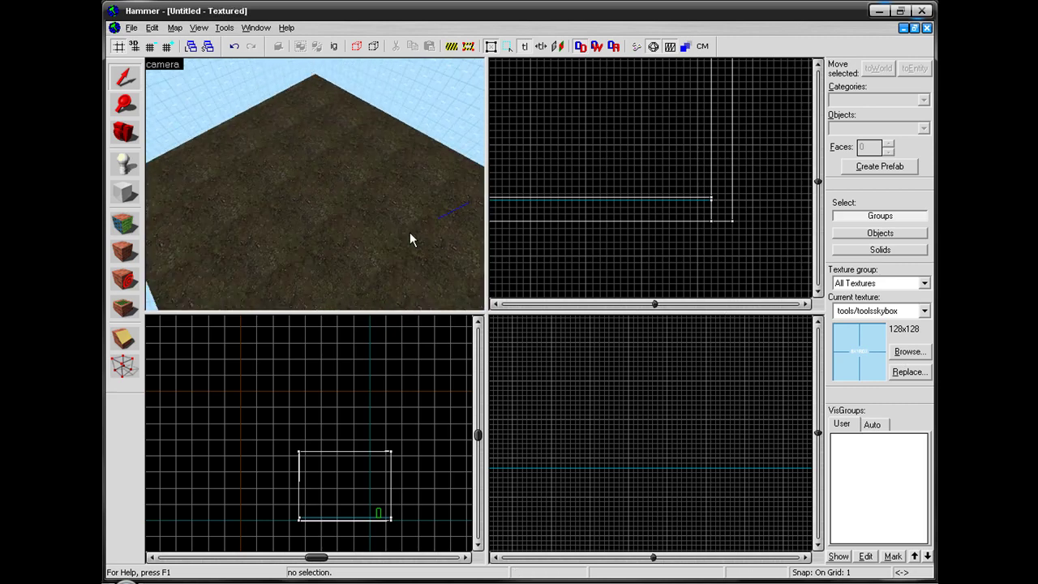
left_click(908, 351)
left_click_drag(320, 159, 363, 160)
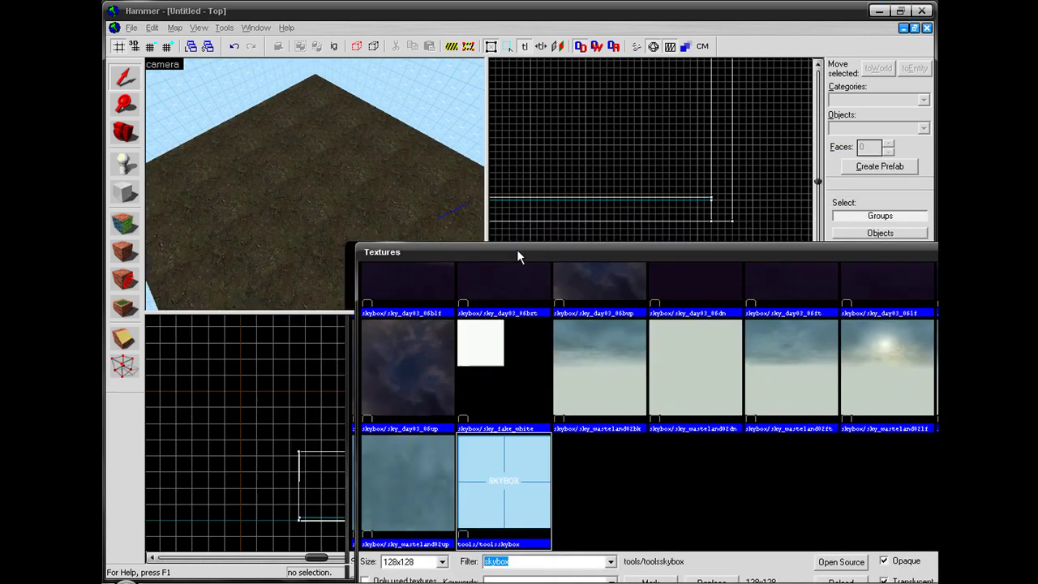
type("ga")
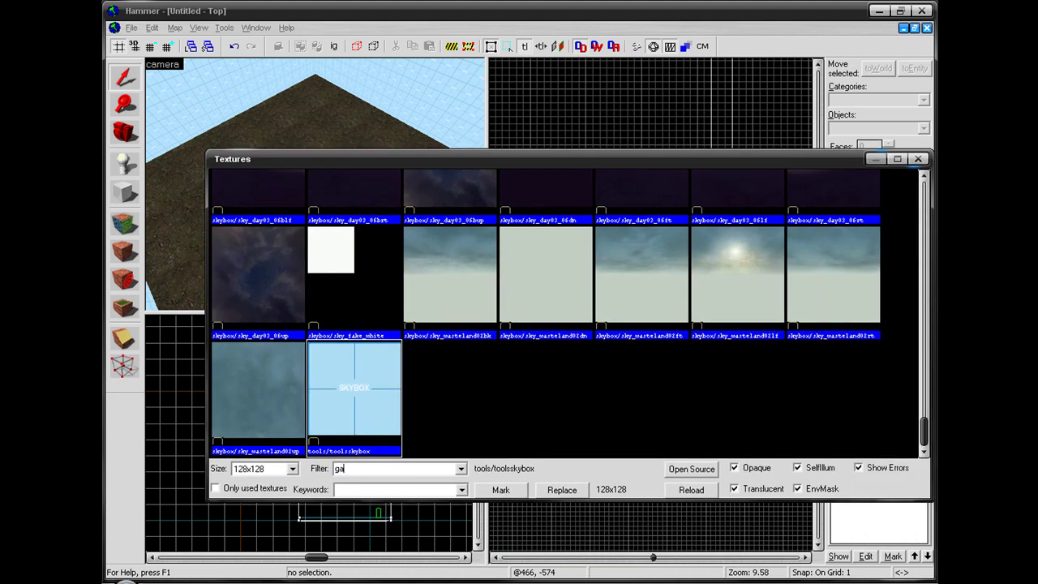
type("ss")
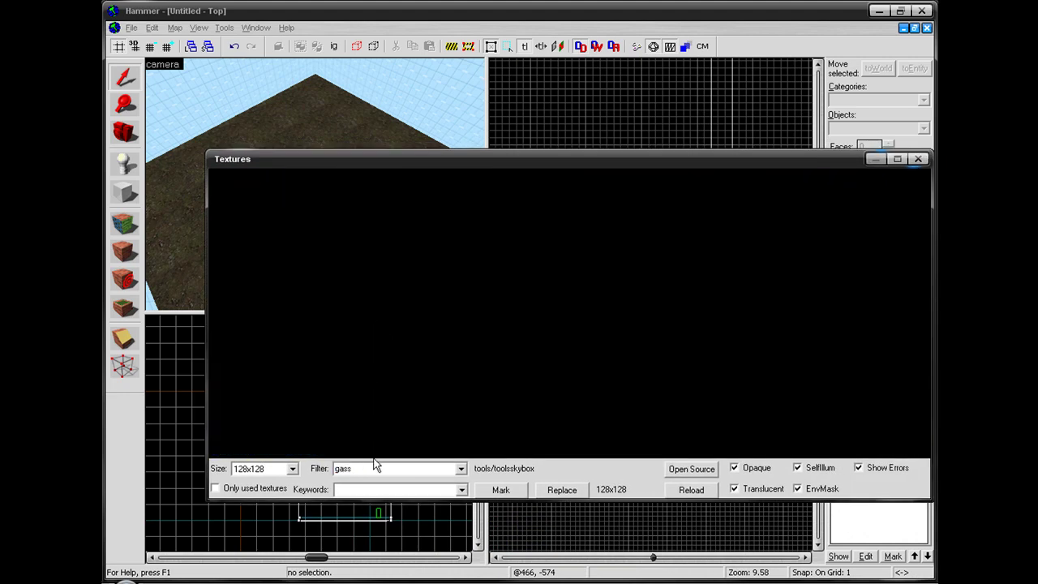
key("BackSpace")
key("BackSpace")
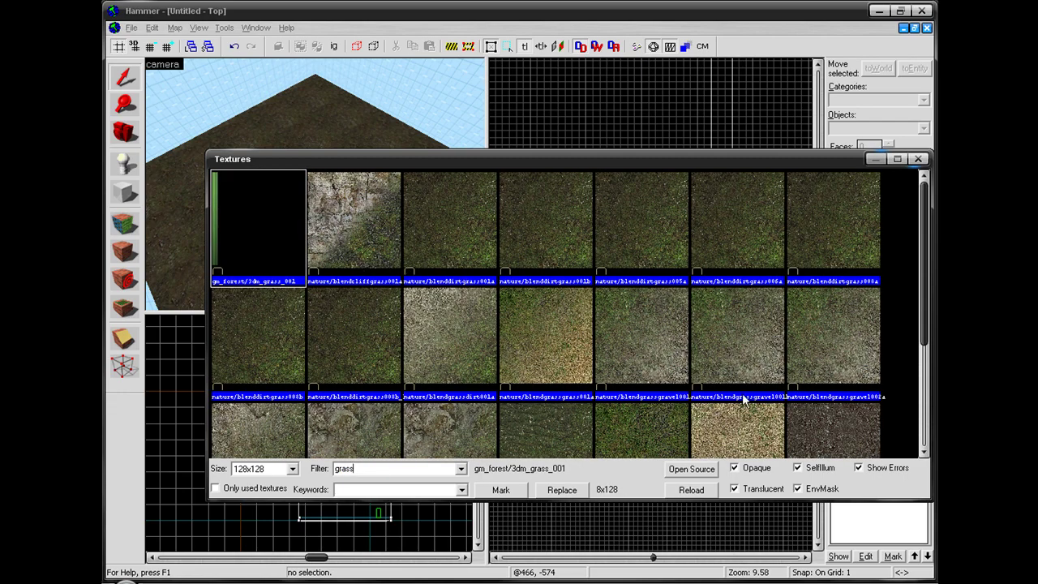
double_click(823, 425)
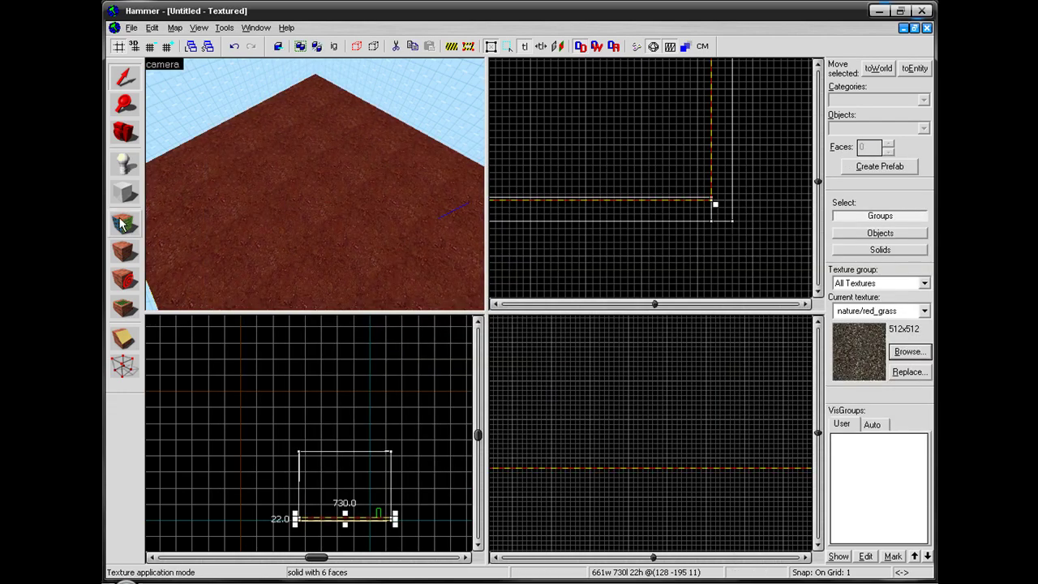
Draw a flat block about 157 by 197 units on the floor and create it.
left_click(124, 192)
scroll(631, 181, "up", 2)
scroll(633, 177, "down", 3)
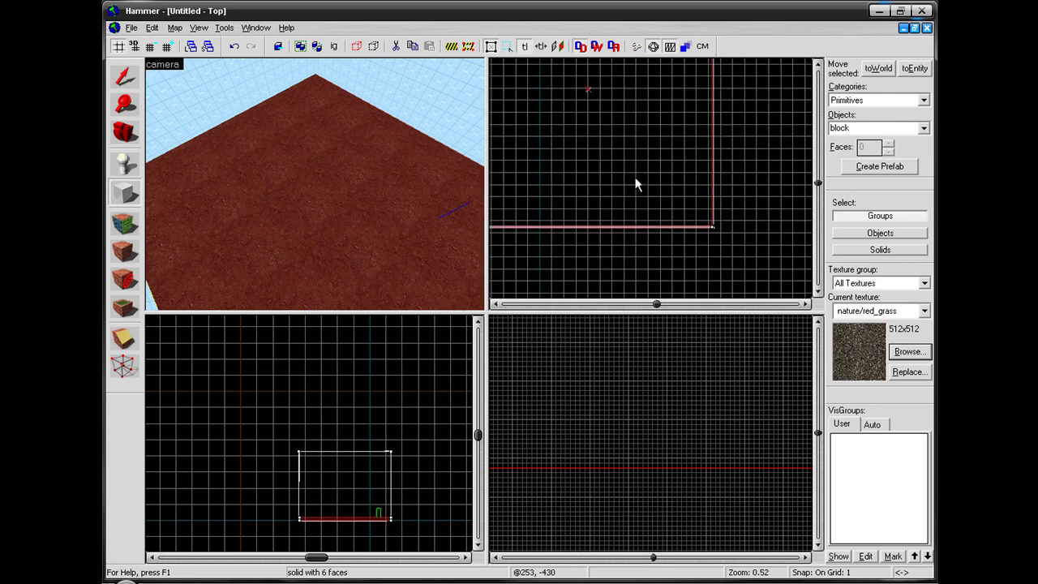
scroll(636, 176, "down", 2)
scroll(722, 151, "up", 2)
scroll(709, 142, "up", 1)
mouse_move(707, 146)
left_mouse_down()
mouse_move(676, 208)
mouse_move(777, 254)
left_mouse_up()
scroll(648, 494, "up", 5)
scroll(609, 486, "up", 4)
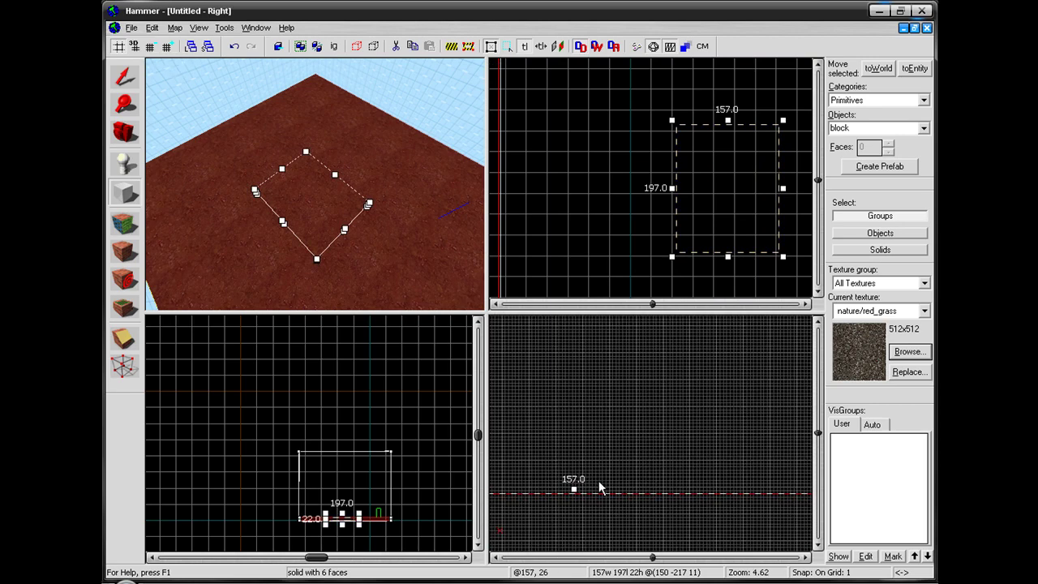
key("Return")
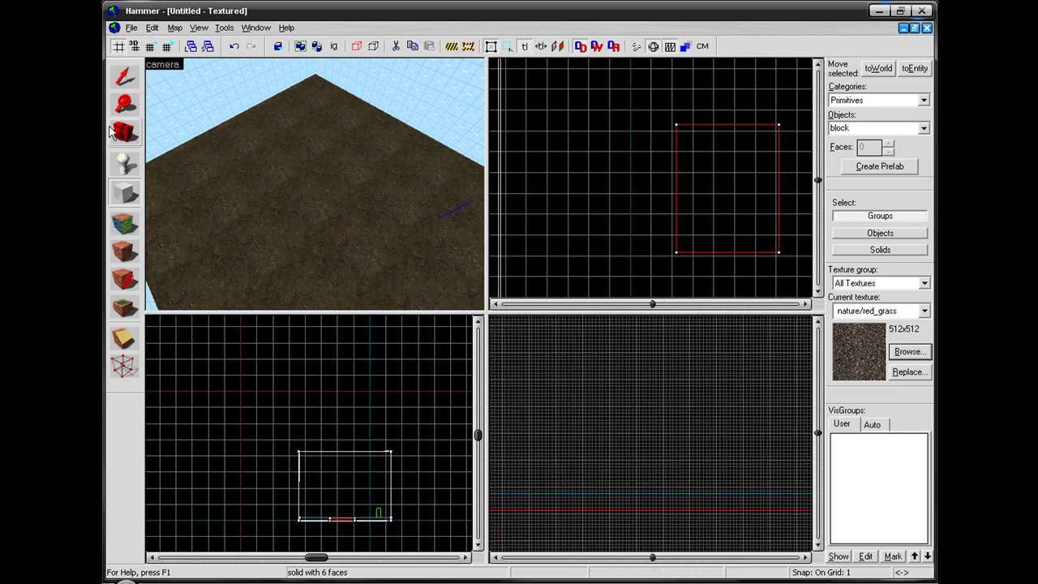
scroll(649, 515, "down", 4)
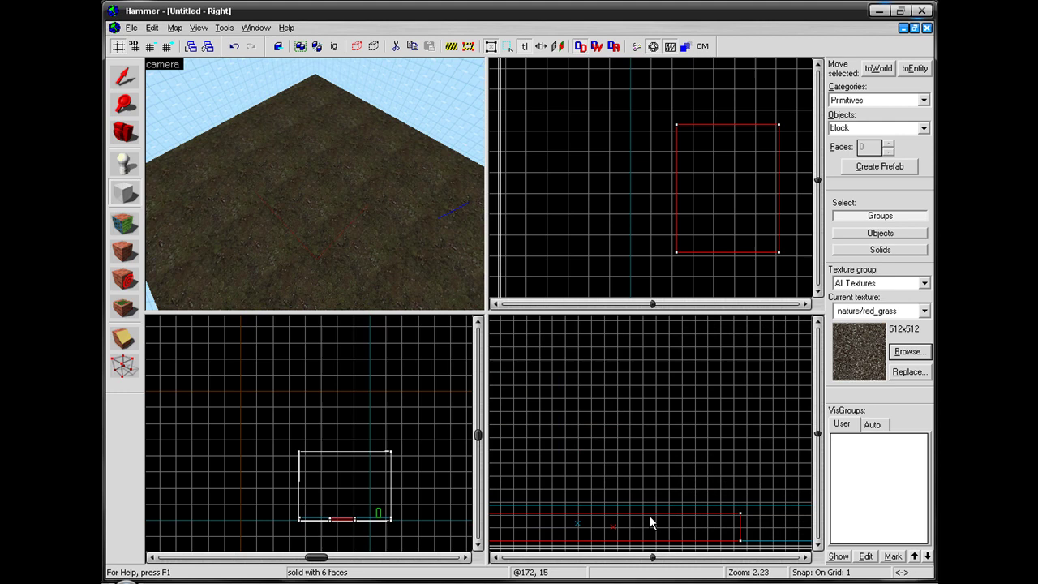
scroll(623, 481, "down", 1)
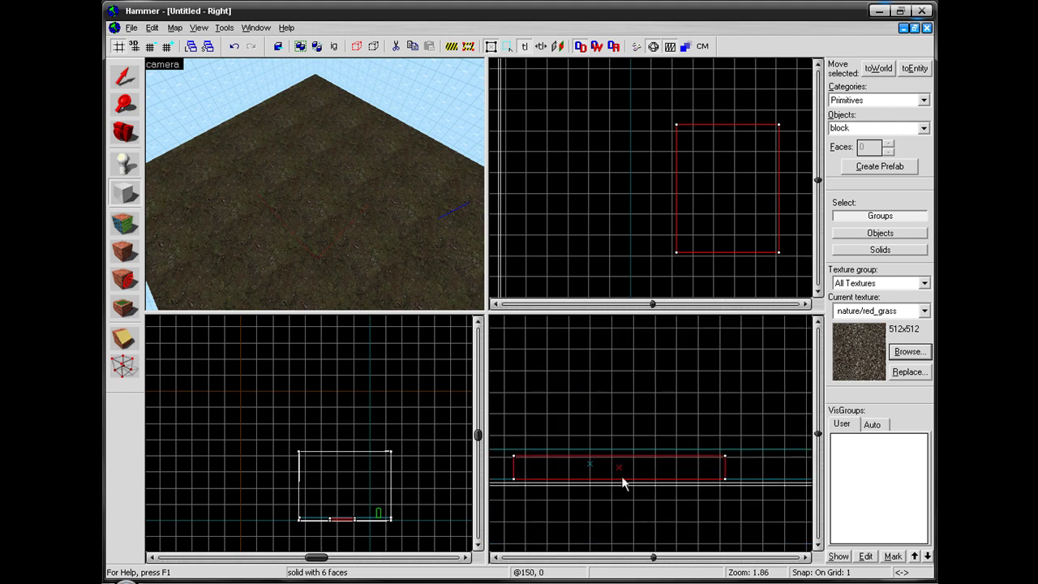
Convert the new block's faces into a power-4 displacement from the Displacement tab.
left_click(123, 227)
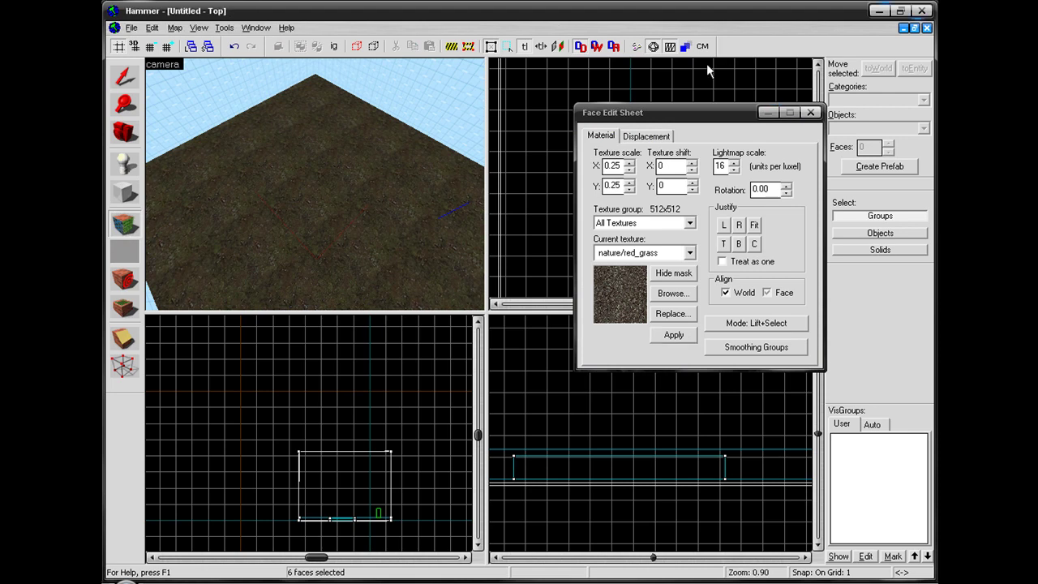
left_click_drag(632, 117, 694, 124)
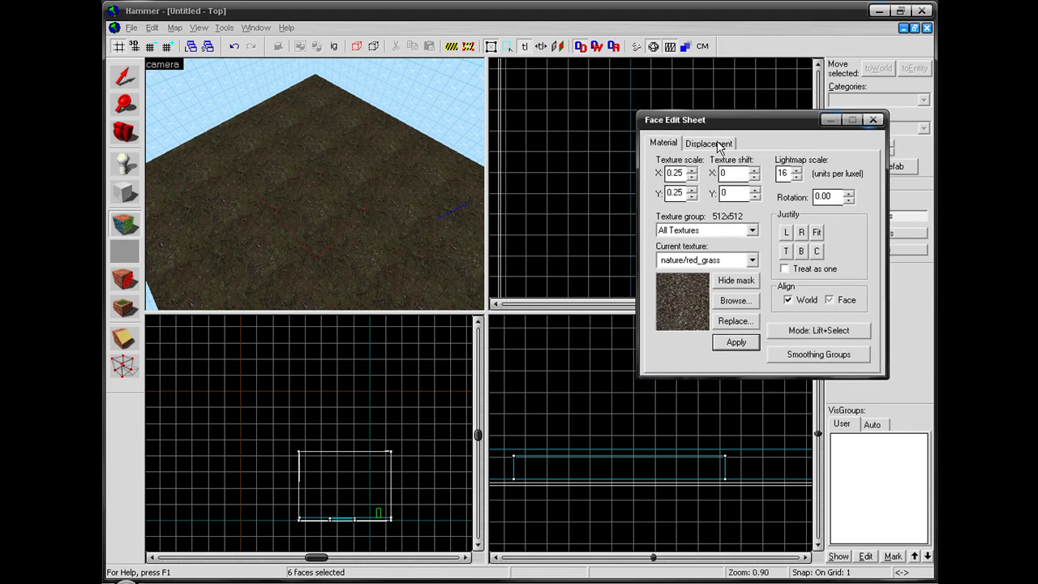
left_click(711, 146)
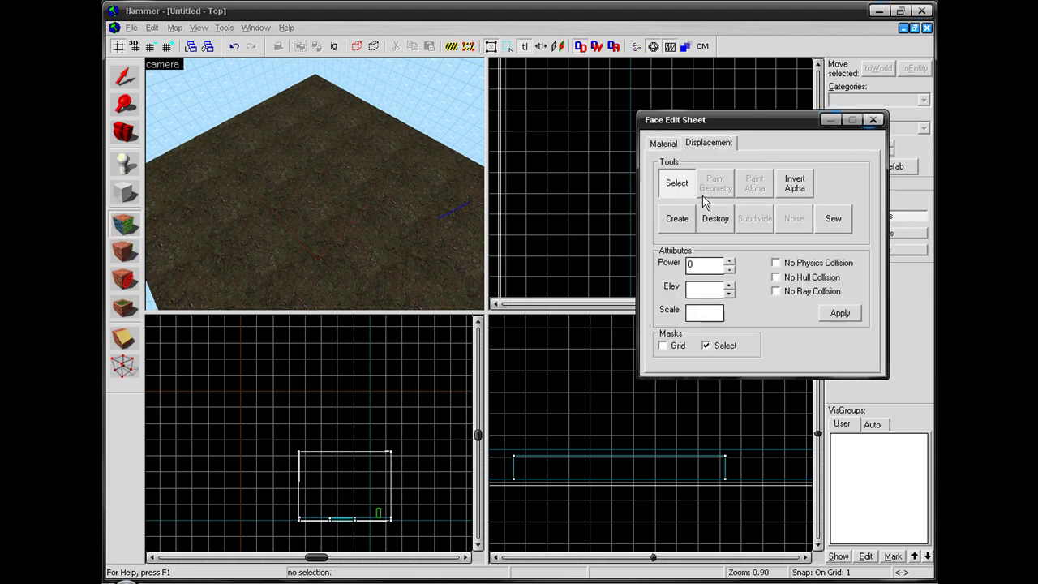
left_click(683, 220)
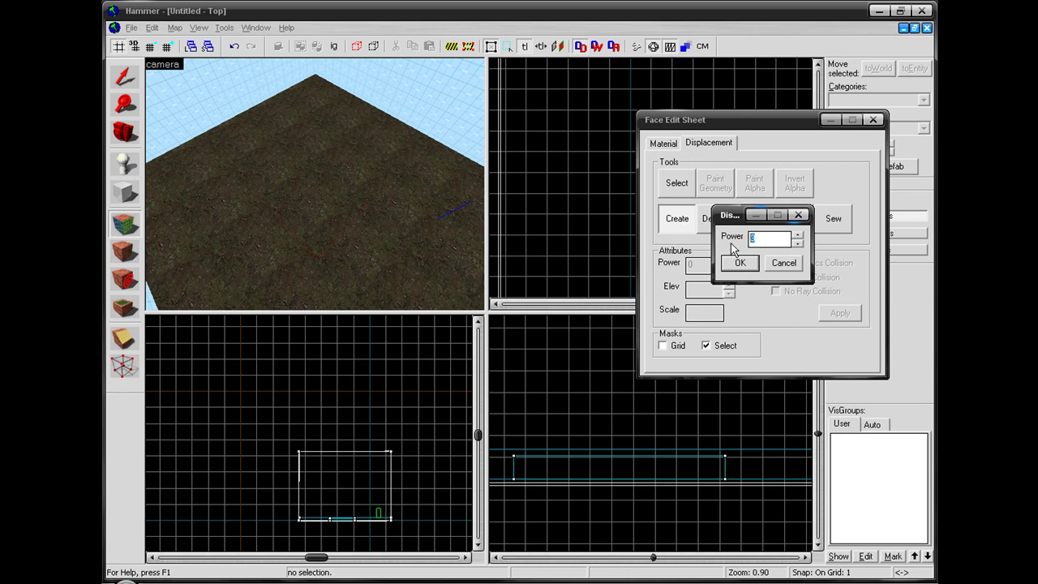
key("Return")
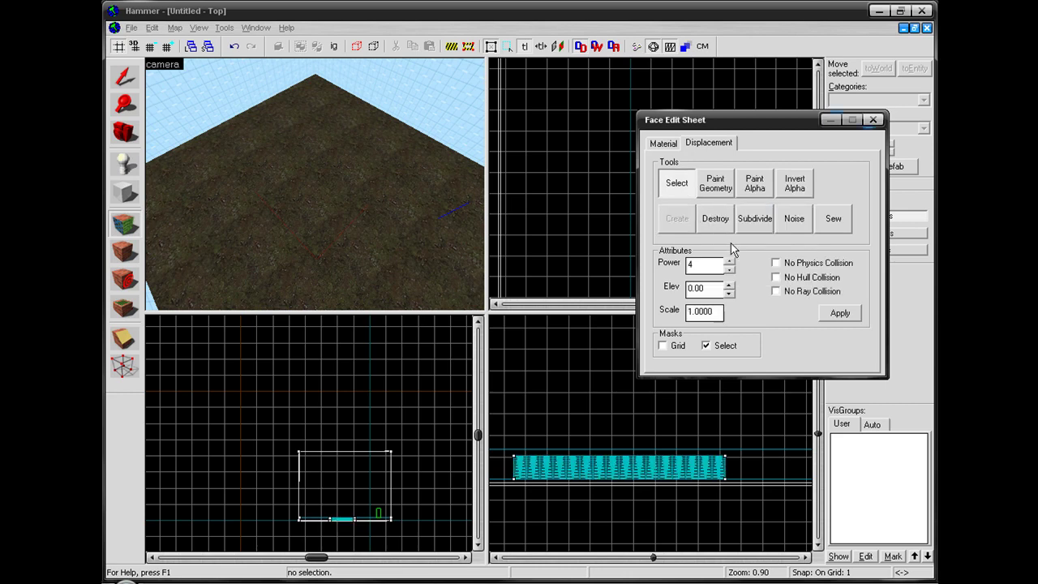
Start Paint Geometry with a raise/lower brush at distance 3 and radius 20.
left_click(718, 189)
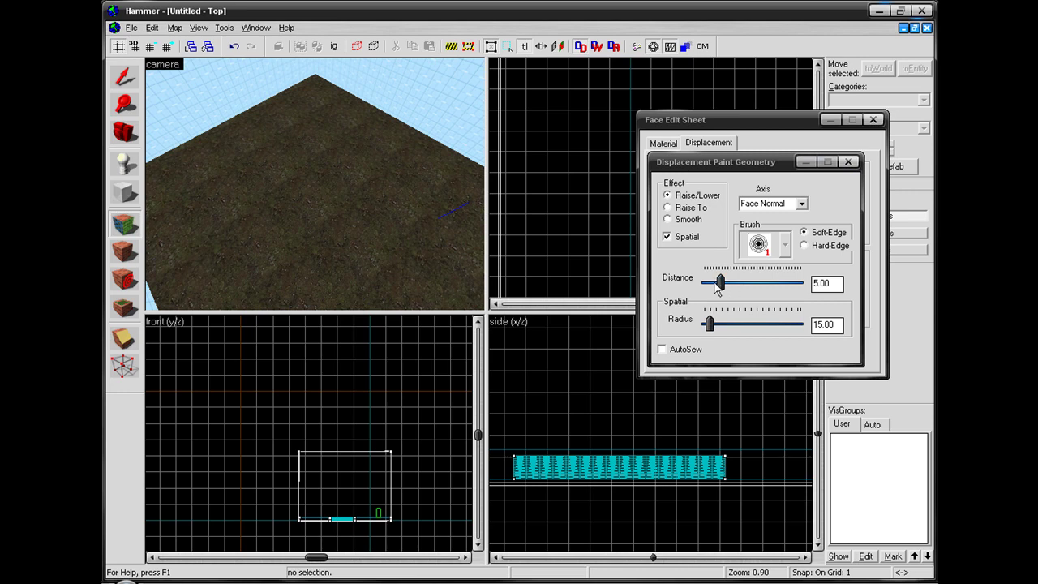
left_click_drag(709, 326, 724, 329)
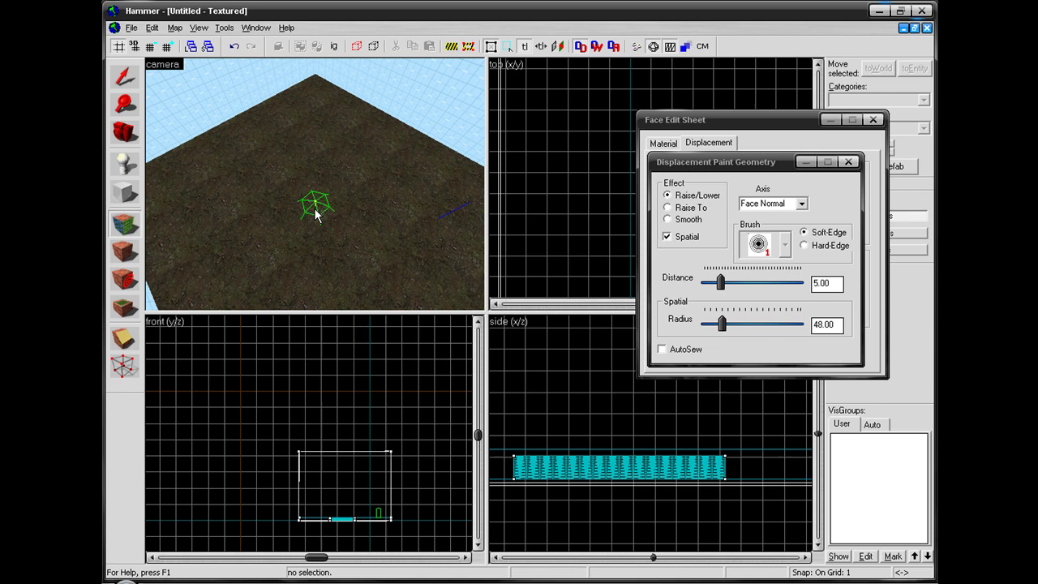
left_click_drag(722, 325, 717, 325)
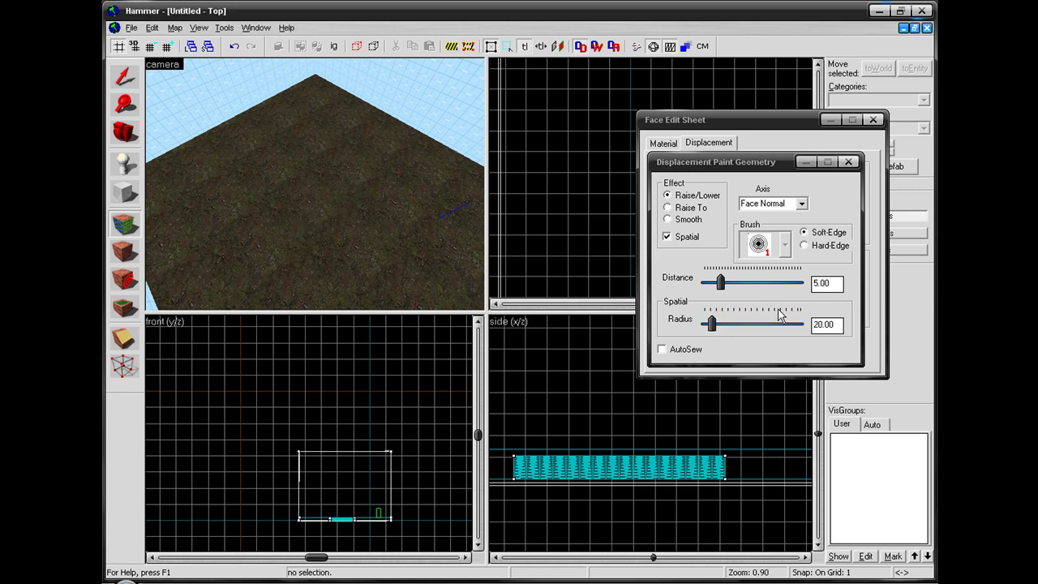
left_click_drag(721, 288, 714, 287)
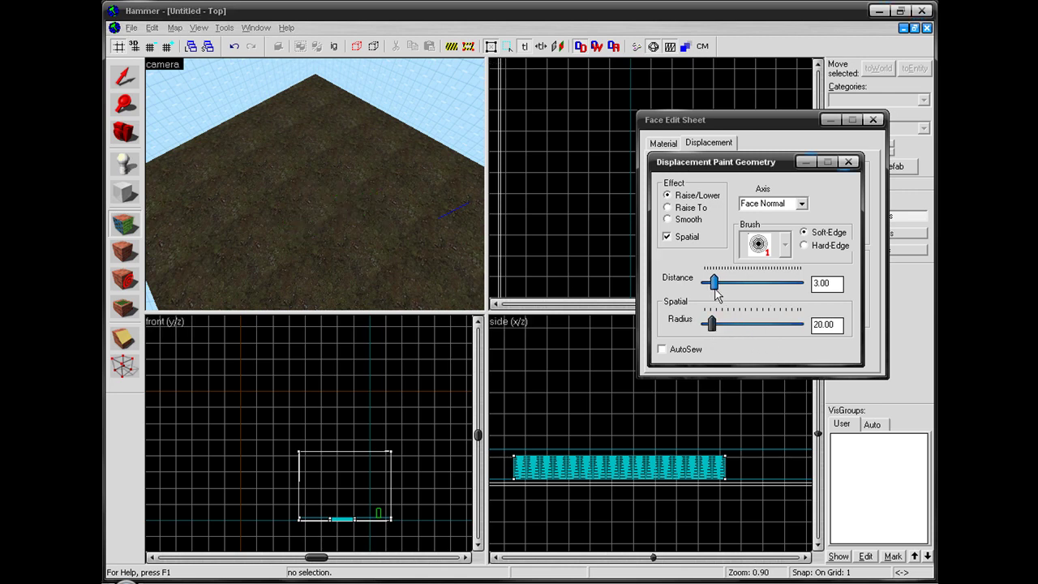
Dab the grass floor once to try raising a small bump.
left_click(328, 212)
scroll(324, 227, "down", 2)
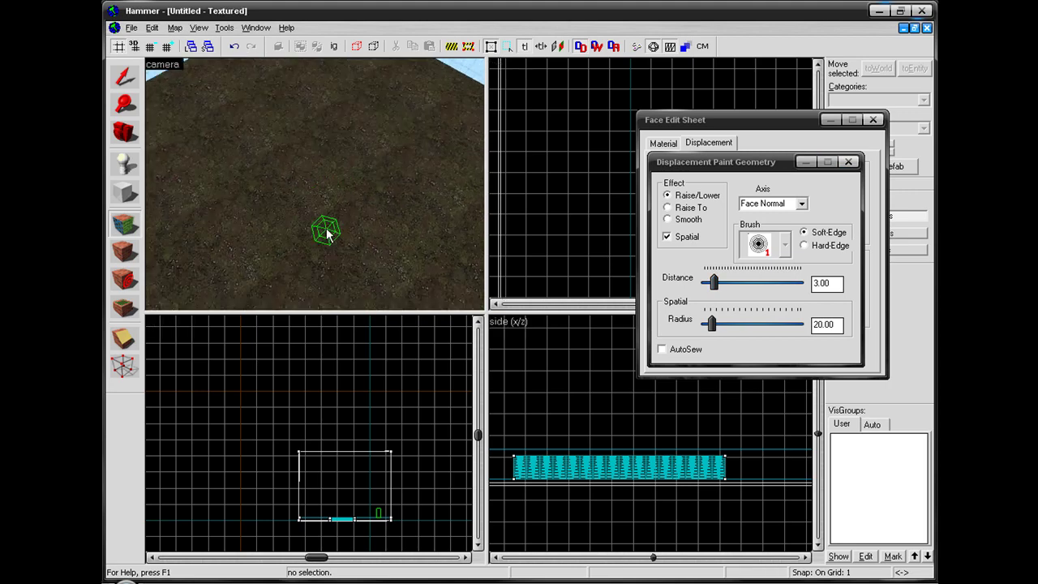
scroll(301, 188, "up", 3)
scroll(303, 189, "down", 5)
scroll(303, 193, "up", 3)
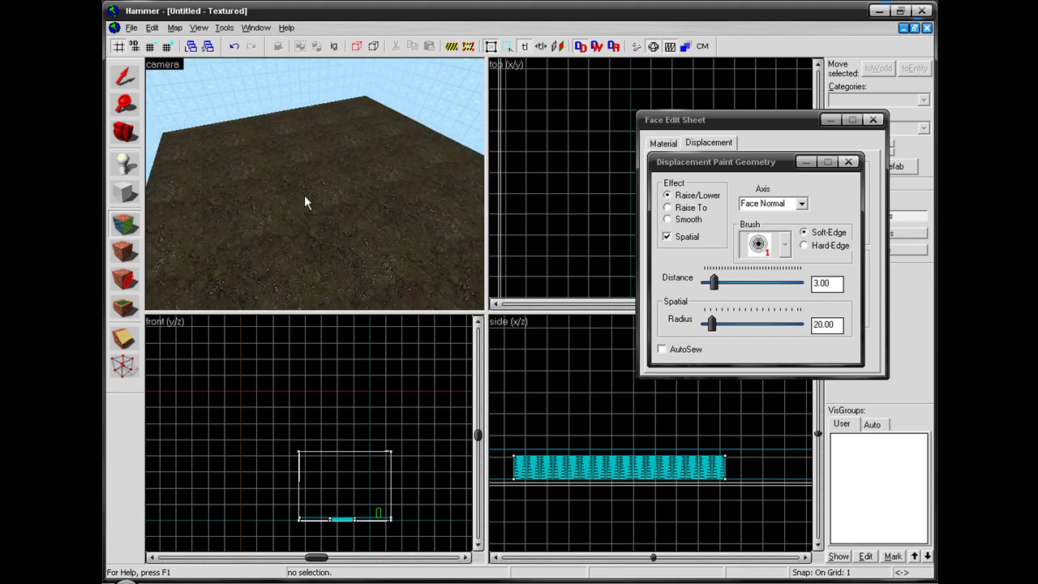
scroll(321, 207, "down", 2)
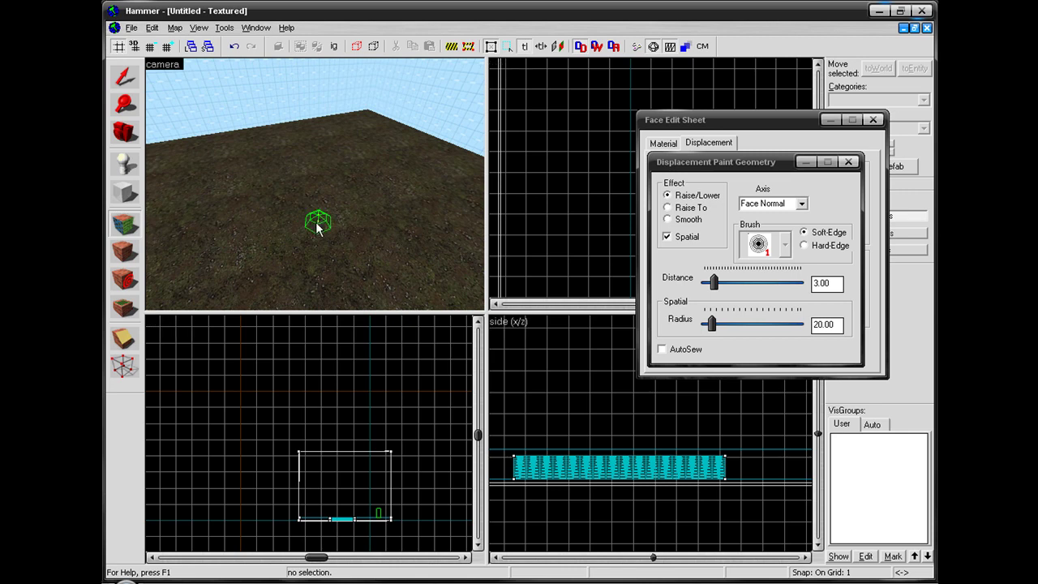
Raise a mound out of the flat ground.
mouse_move(318, 229)
left_mouse_down()
mouse_move(331, 178)
mouse_move(384, 190)
mouse_move(336, 216)
mouse_move(309, 209)
mouse_move(283, 192)
mouse_move(301, 167)
mouse_move(359, 181)
mouse_move(332, 174)
mouse_move(343, 166)
mouse_move(339, 151)
mouse_move(301, 157)
mouse_move(364, 151)
mouse_move(308, 154)
mouse_move(339, 148)
mouse_move(298, 166)
mouse_move(294, 154)
left_mouse_up()
scroll(343, 166, "up", 3)
scroll(341, 251, "up", 2)
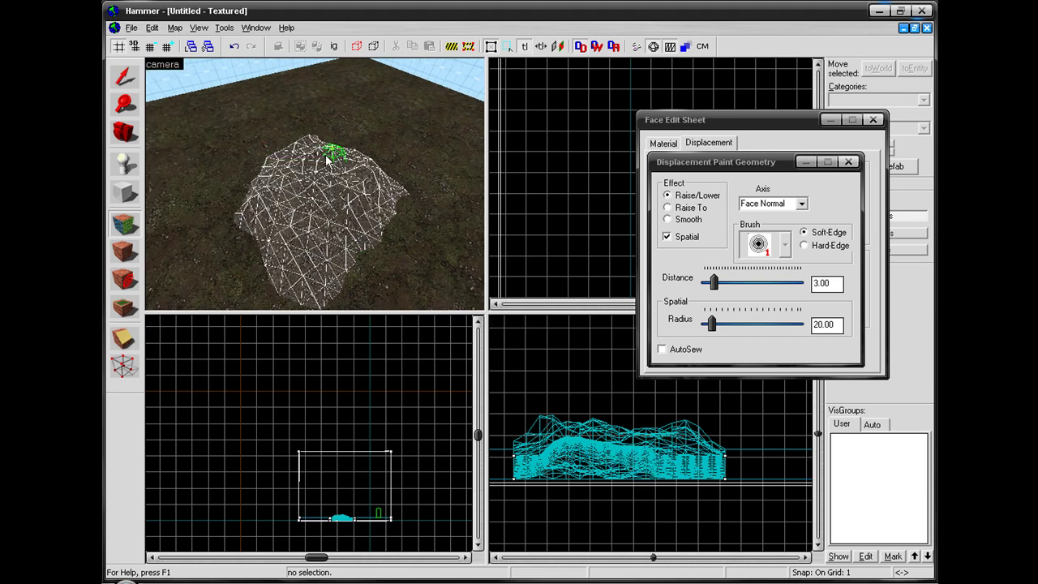
scroll(332, 235, "up", 2)
scroll(324, 219, "up", 3)
scroll(312, 202, "up", 3)
scroll(313, 203, "down", 3)
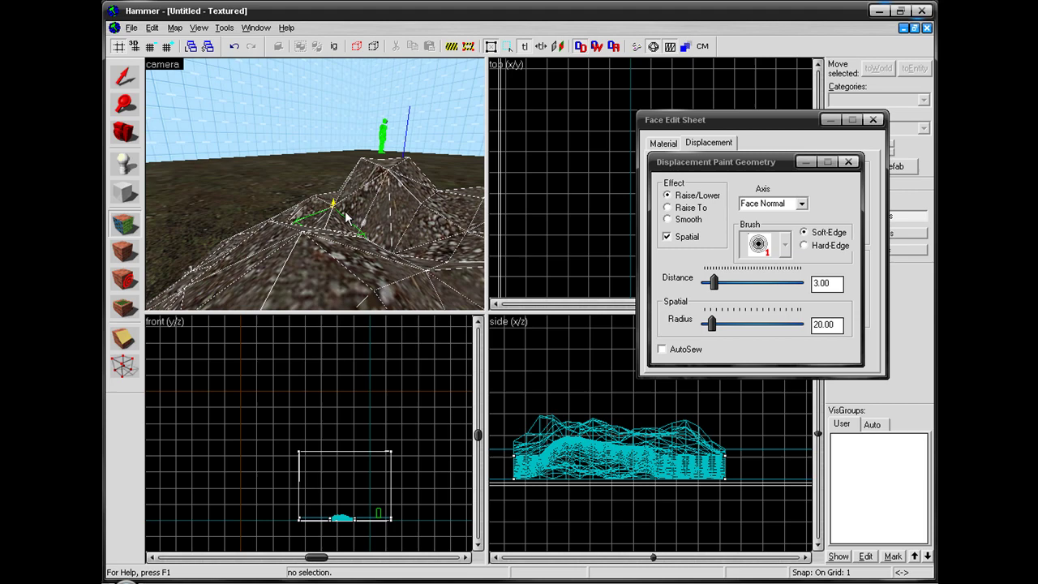
scroll(308, 178, "down", 2)
Reshape the mound's peak and build up its front ridge.
mouse_move(304, 175)
right_mouse_down()
mouse_move(301, 167)
mouse_move(377, 181)
right_mouse_up()
mouse_move(377, 181)
left_mouse_down()
mouse_move(394, 176)
mouse_move(364, 213)
mouse_move(369, 227)
left_mouse_up()
scroll(394, 176, "up", 3)
scroll(295, 227, "up", 3)
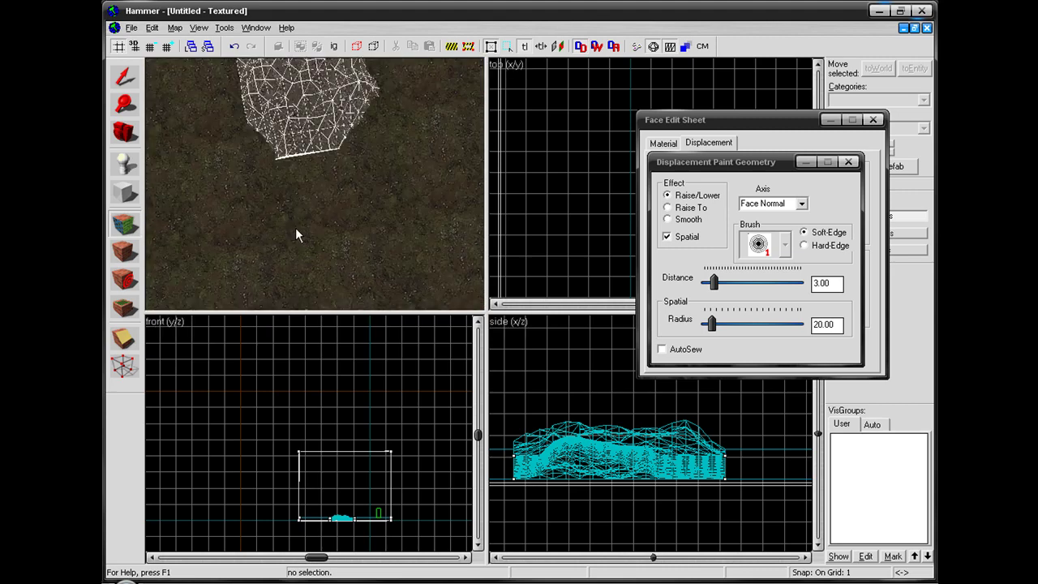
scroll(292, 225, "up", 3)
scroll(291, 216, "up", 3)
mouse_move(291, 216)
left_mouse_down()
mouse_move(253, 171)
mouse_move(267, 162)
left_mouse_up()
scroll(253, 172, "up", 3)
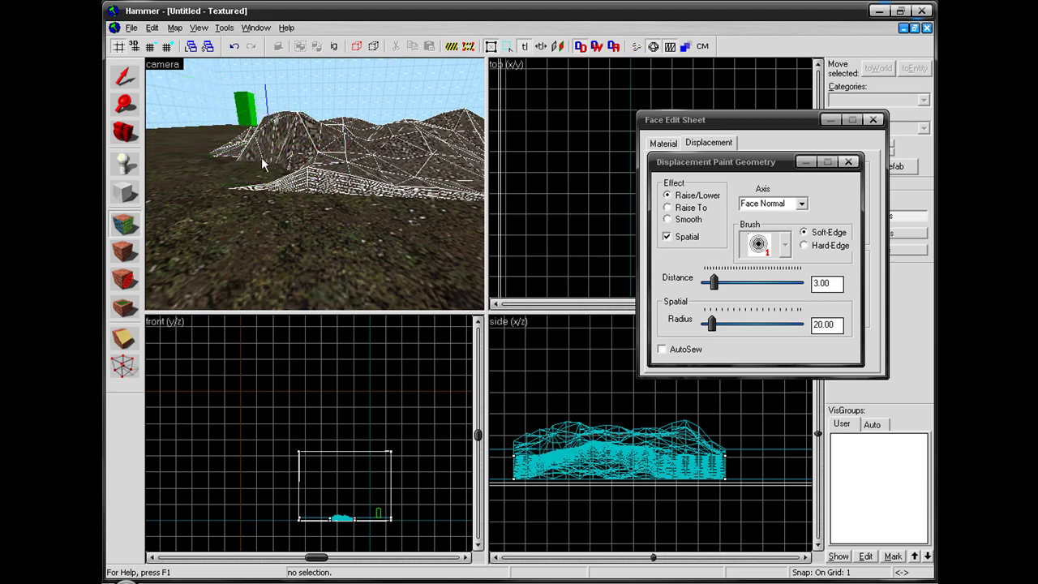
left_click(256, 175)
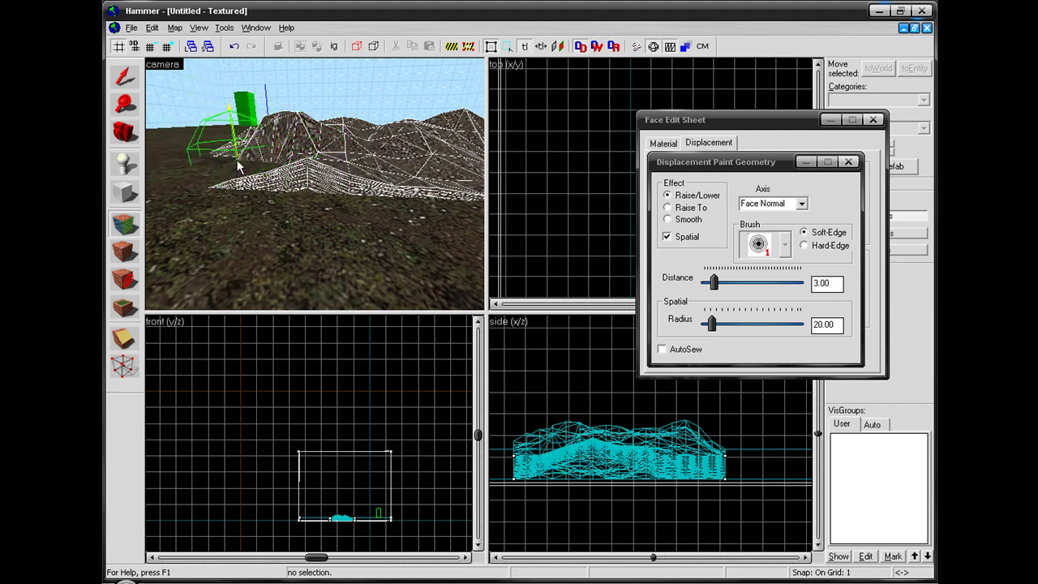
mouse_move(250, 176)
left_mouse_down()
mouse_move(254, 203)
mouse_move(302, 202)
mouse_move(320, 174)
mouse_move(312, 215)
mouse_move(235, 190)
mouse_move(292, 232)
mouse_move(324, 288)
mouse_move(333, 280)
left_mouse_up()
Raise more terrain along the mound's front edge.
key("s")
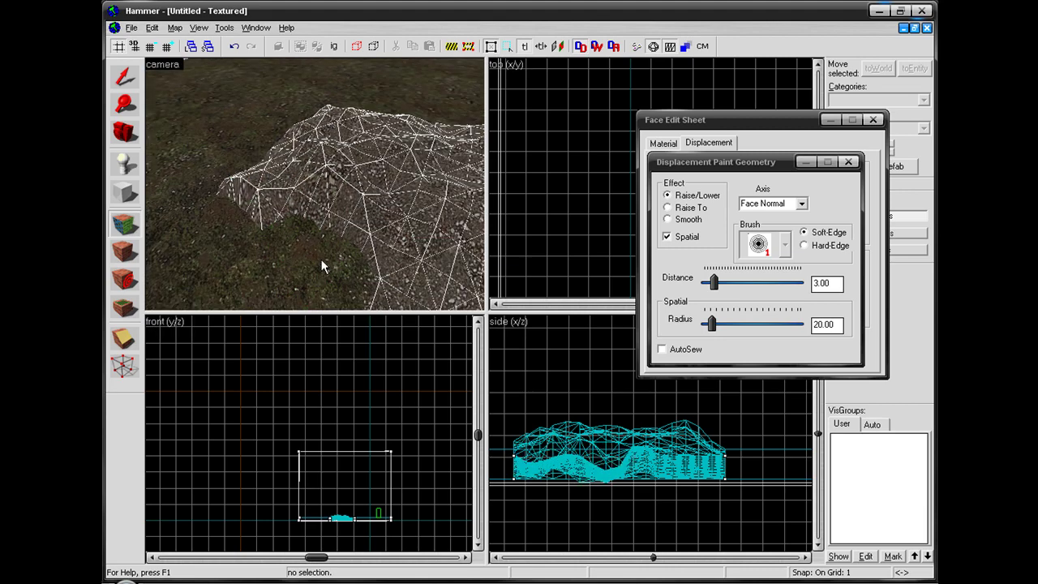
key("Right")
key("w")
key("Left")
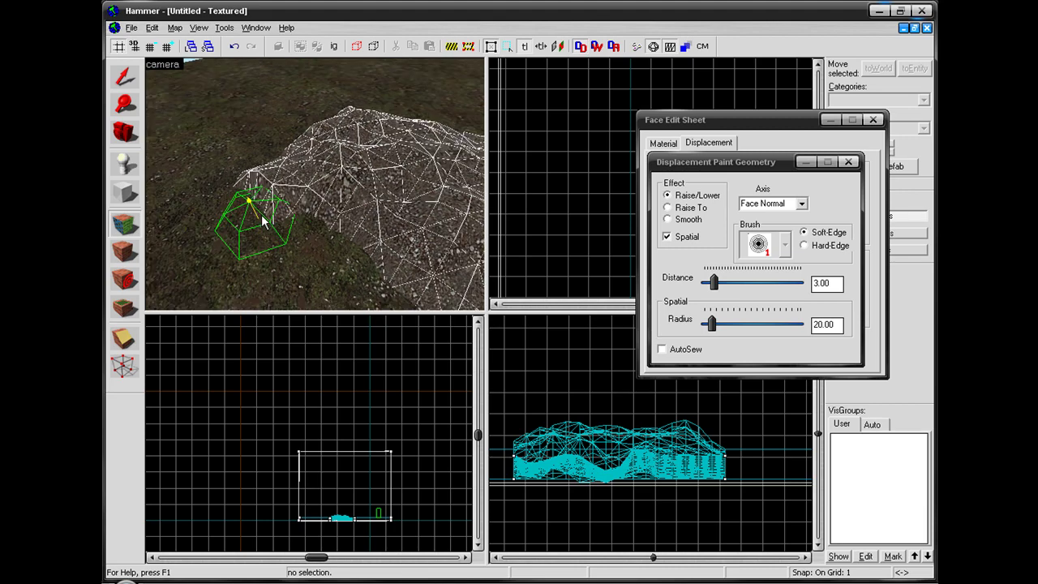
mouse_move(252, 223)
left_mouse_down()
mouse_move(239, 182)
mouse_move(272, 182)
mouse_move(273, 205)
left_mouse_up()
key("s")
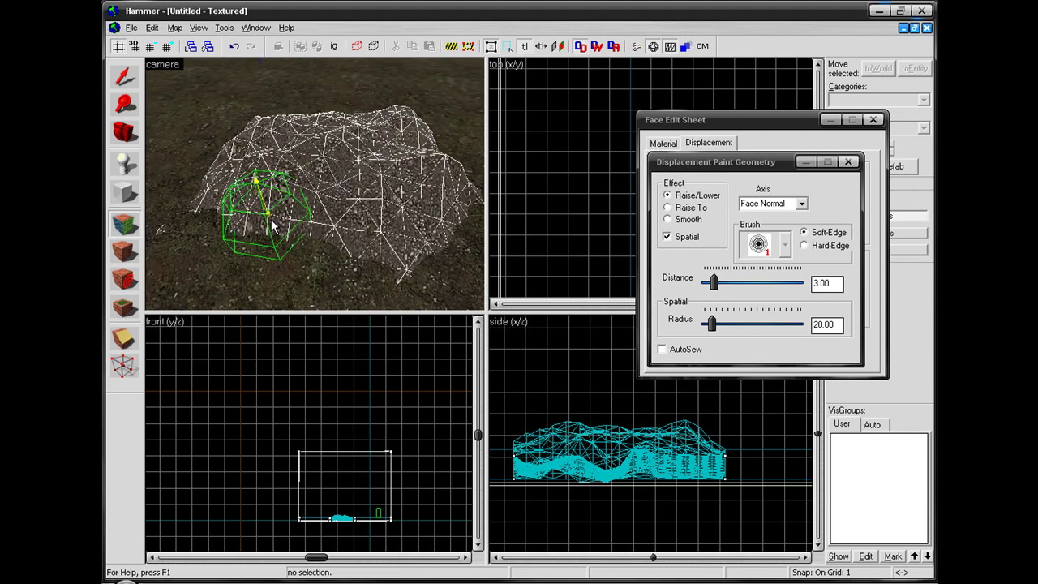
key("Up")
Close the Paint Geometry window and the Face Edit Sheet.
left_click(872, 120)
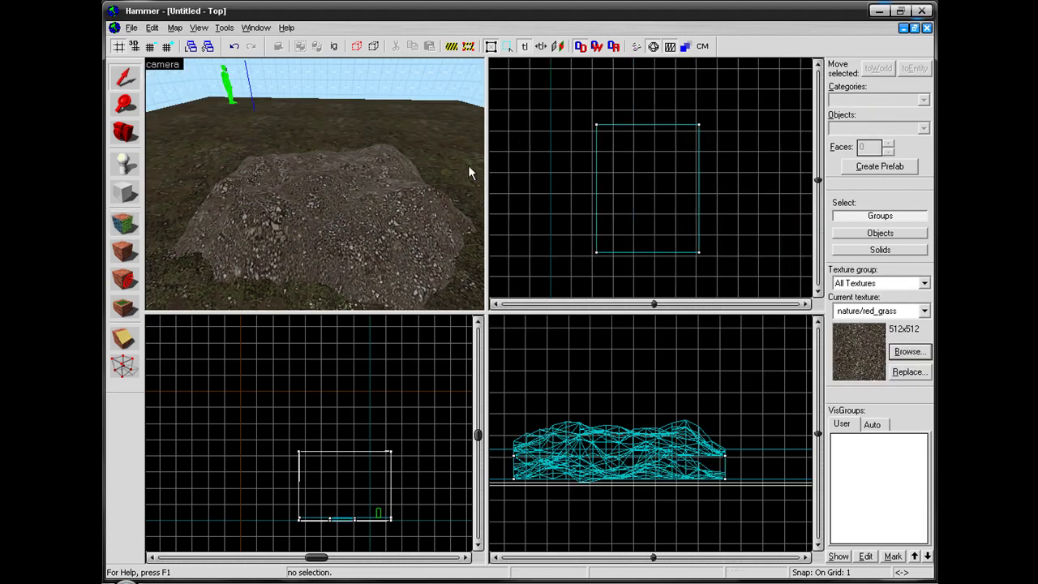
left_click(361, 171)
key("Up")
key("Down")
key("Down")
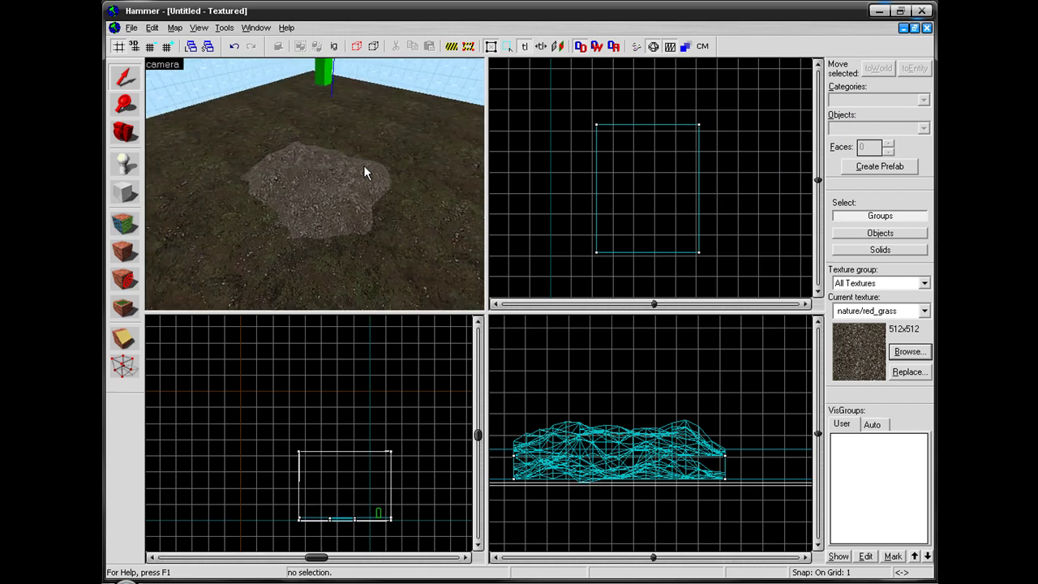
Select the ground slab next to the mound.
key("w")
key("s")
left_click(342, 191)
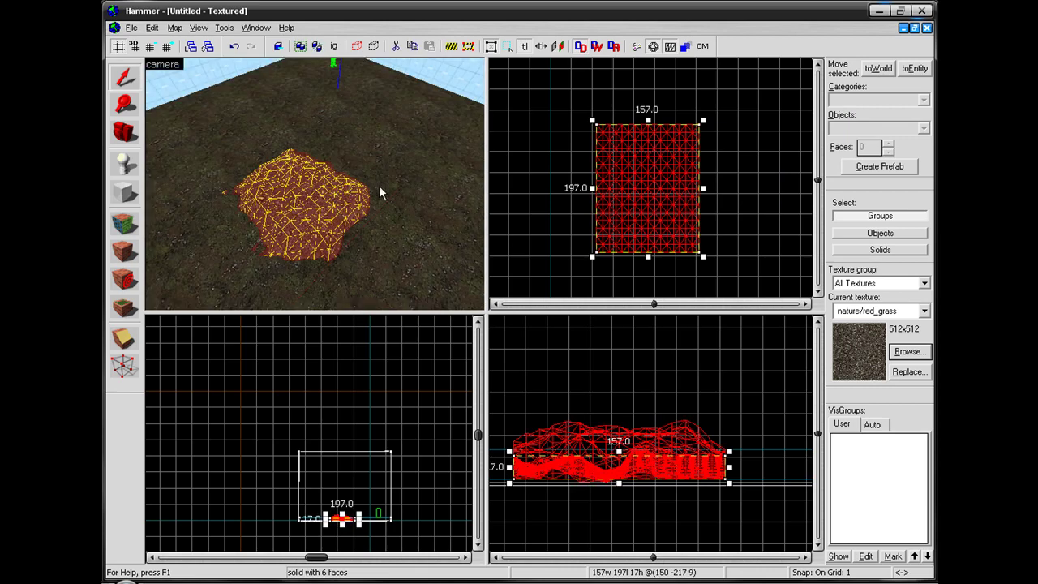
left_click(378, 185)
key("Escape")
key("s")
key("Up")
key("w")
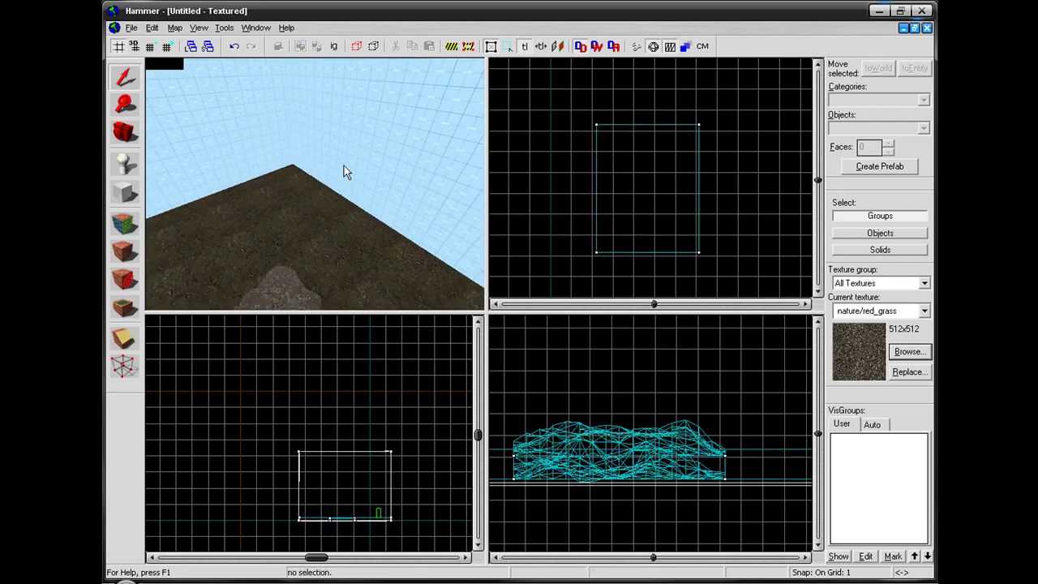
key("Left")
key("Up")
key("Down")
key("Down")
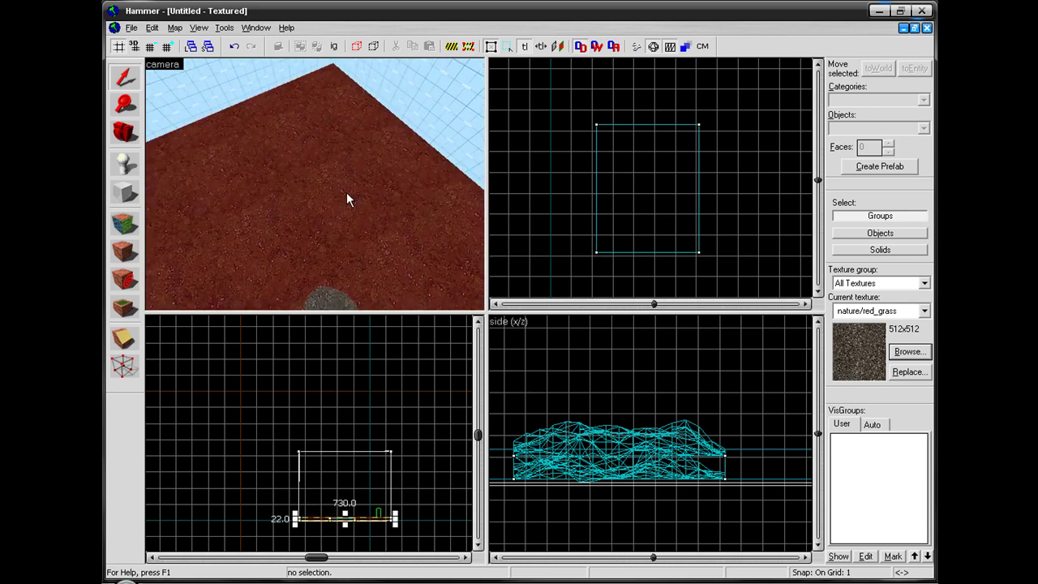
left_click(373, 198)
Turn the ground slab's faces into a power-4 displacement.
left_click(126, 223)
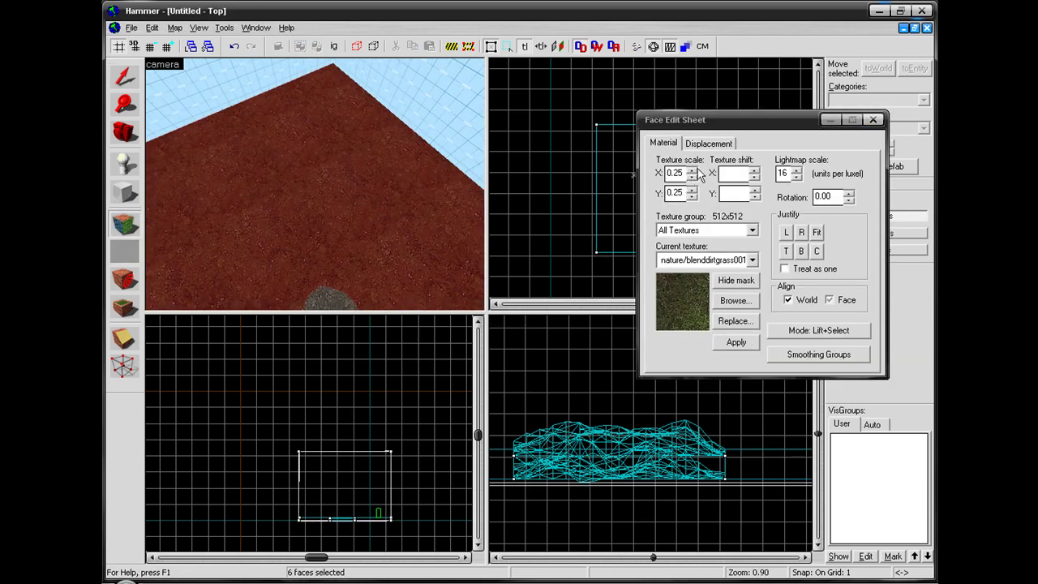
left_click(707, 144)
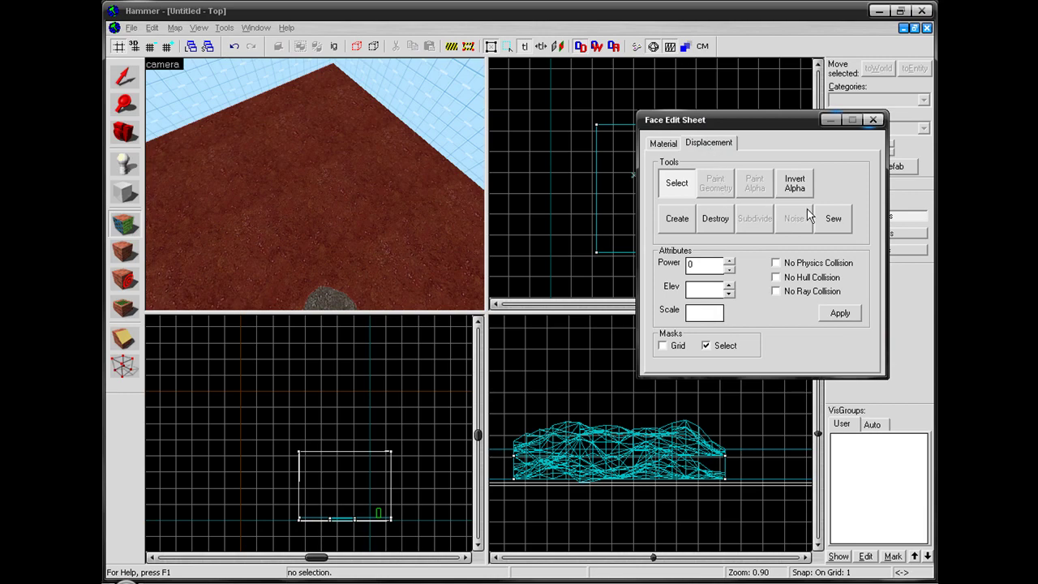
left_click(678, 219)
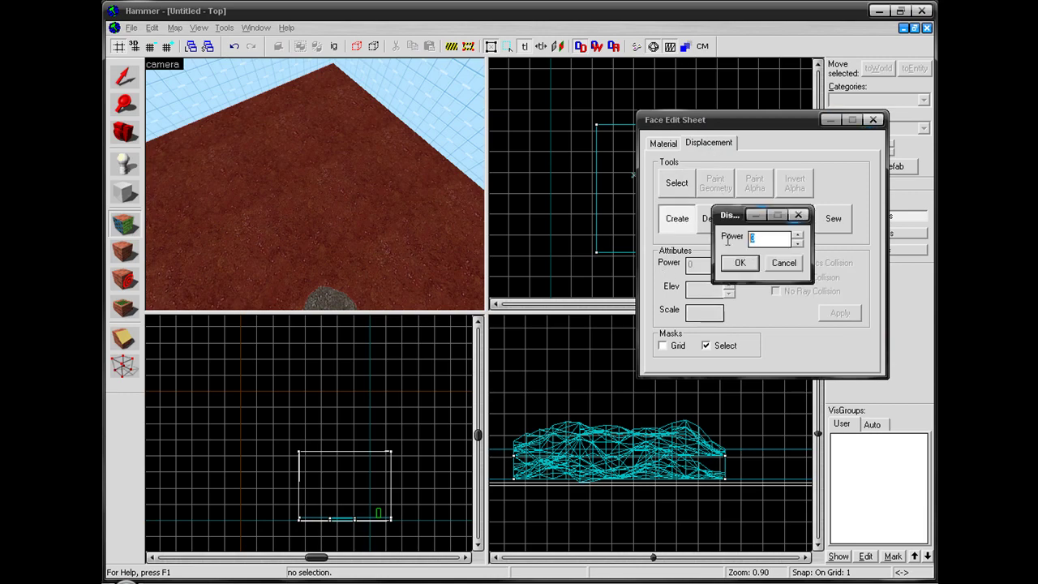
left_click(739, 265)
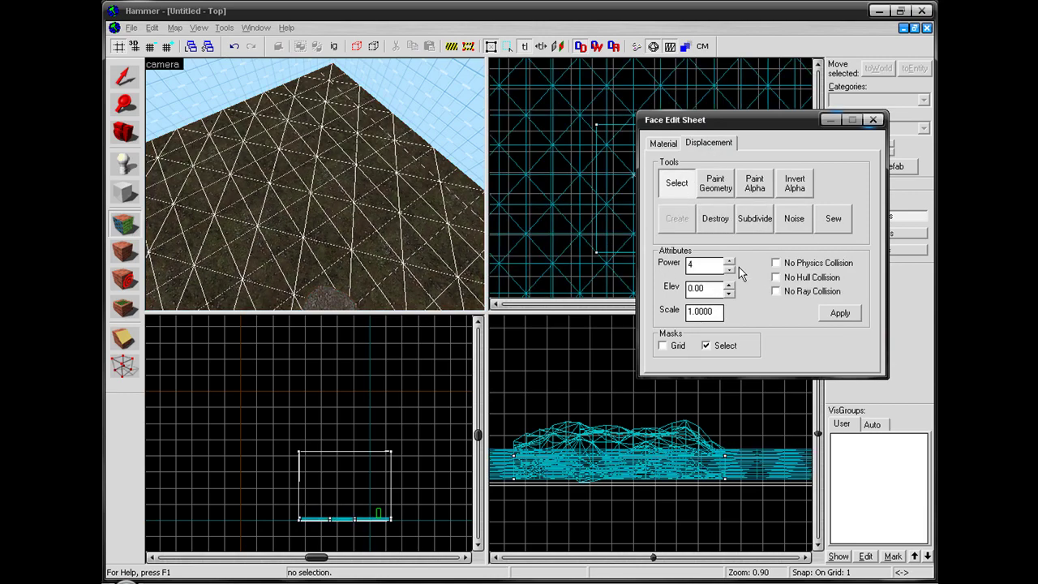
Lower the ground displacement with Paint Geometry to dig a hole.
left_click(718, 189)
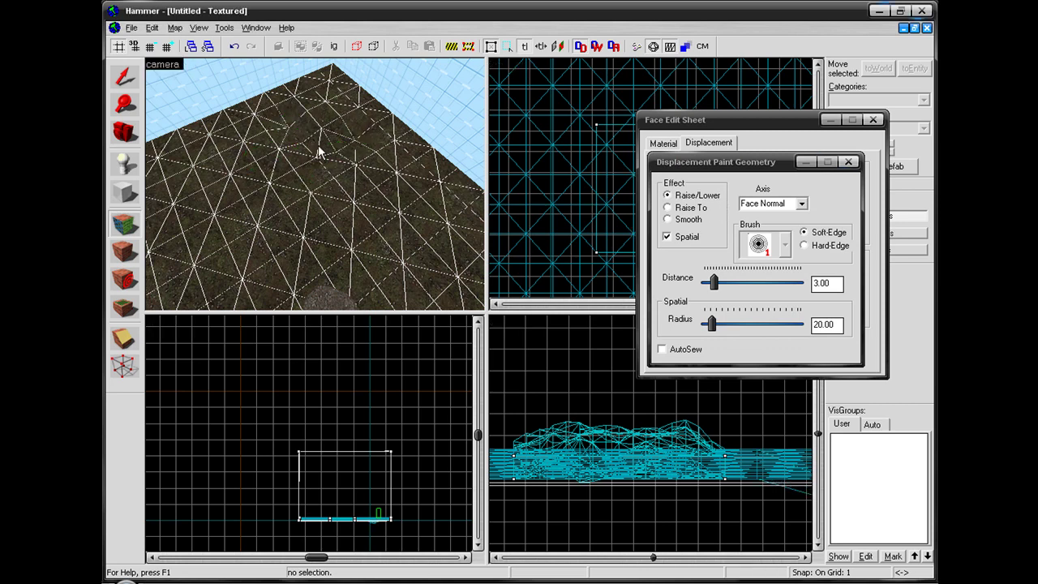
left_click_drag(318, 152, 324, 141)
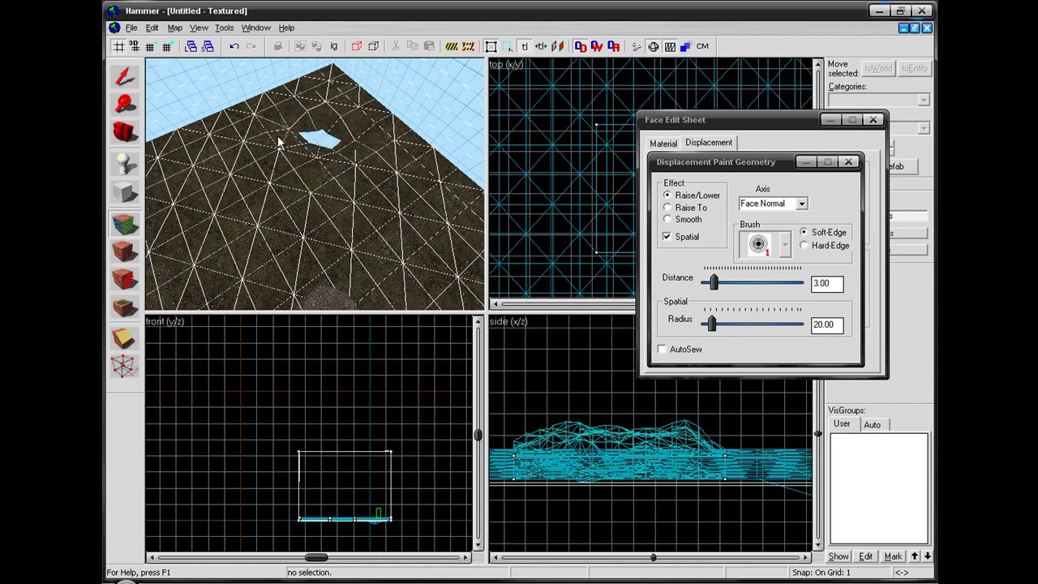
left_click(126, 77)
Select the ground displacement and resume painting its geometry.
left_click(523, 433)
scroll(587, 480, "down", 2)
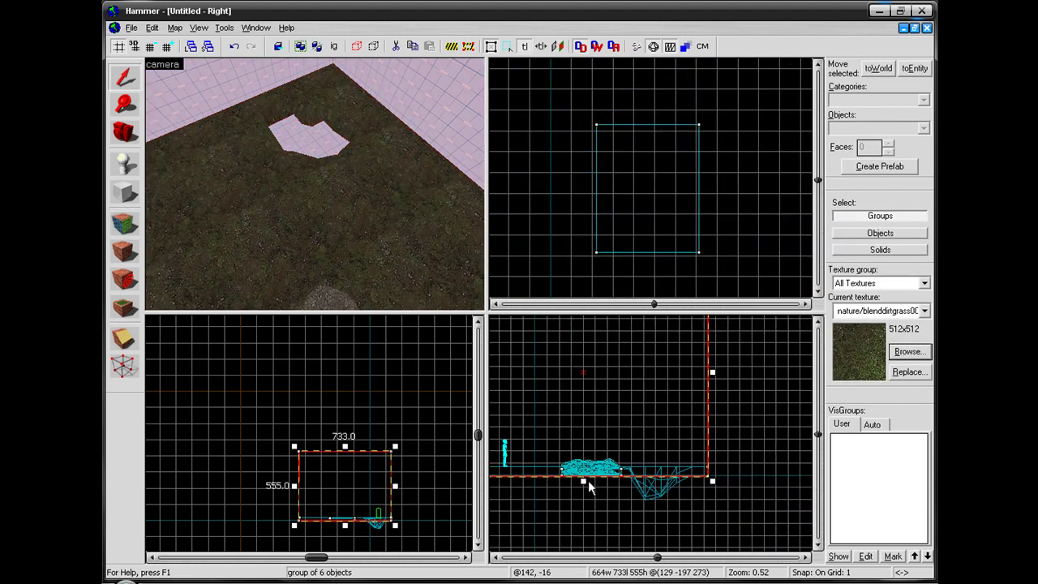
scroll(588, 480, "down", 1)
left_click(244, 248)
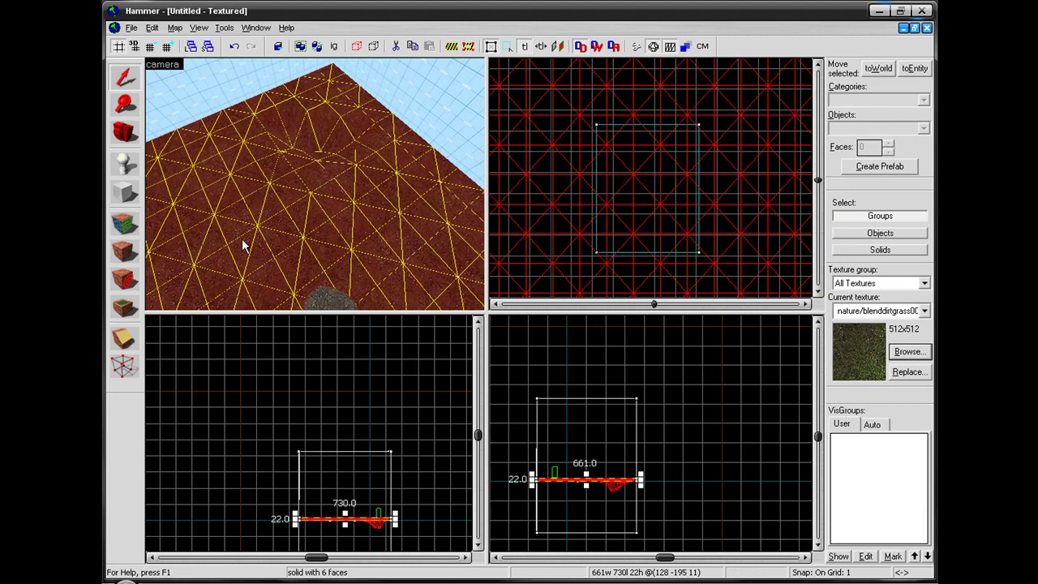
left_click(125, 229)
left_click(705, 143)
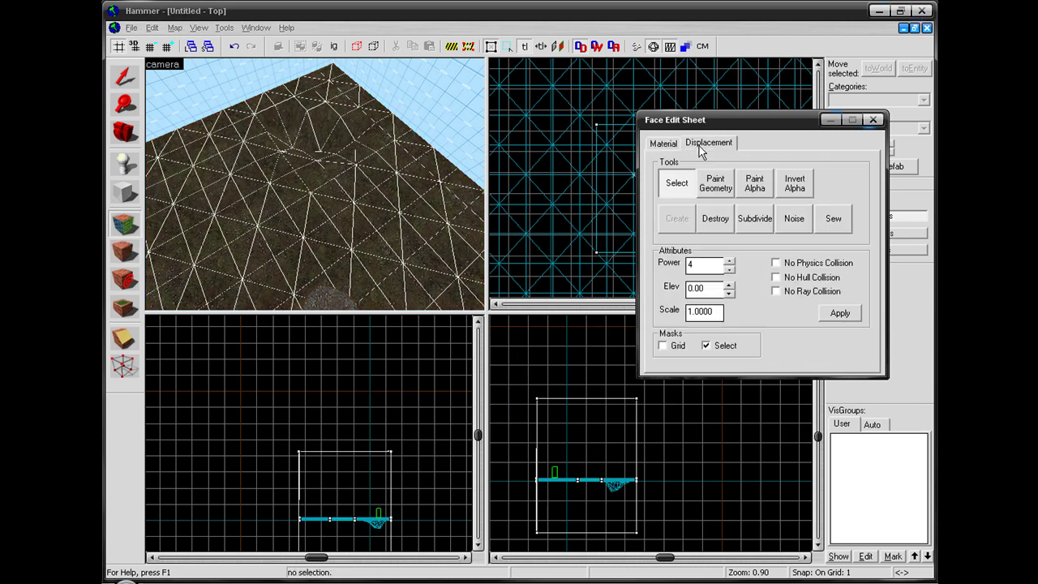
left_click(714, 183)
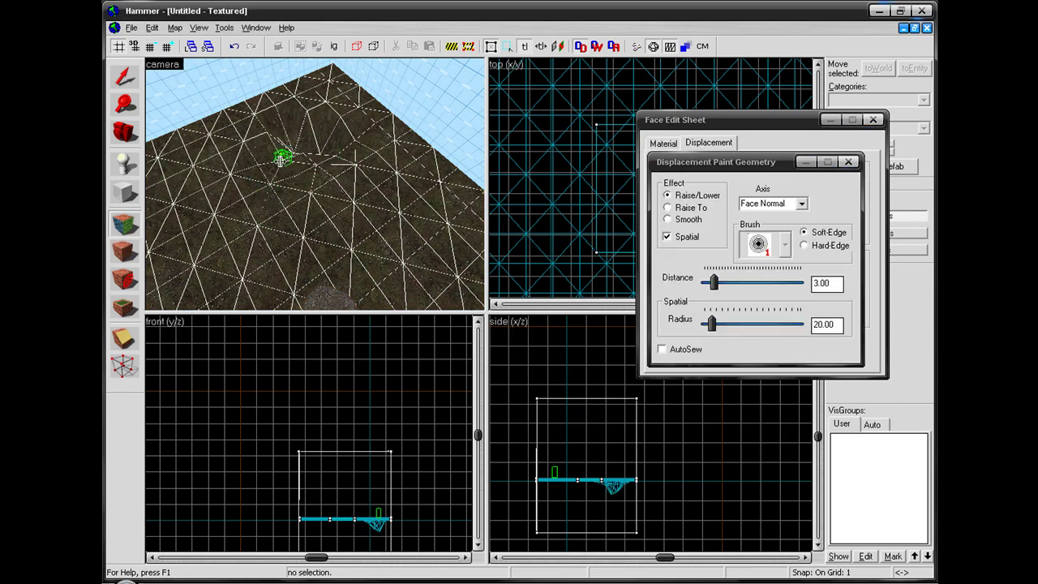
Deepen and roughen the pit's slopes, edge and floor, then close the painting tools.
mouse_move(256, 156)
left_mouse_down()
mouse_move(352, 162)
mouse_move(343, 173)
mouse_move(232, 173)
mouse_move(315, 173)
mouse_move(287, 162)
mouse_move(292, 143)
mouse_move(332, 158)
mouse_move(398, 213)
mouse_move(335, 219)
mouse_move(329, 190)
mouse_move(336, 221)
left_mouse_up()
mouse_move(306, 254)
left_mouse_down()
mouse_move(343, 187)
mouse_move(301, 153)
mouse_move(288, 225)
left_mouse_up()
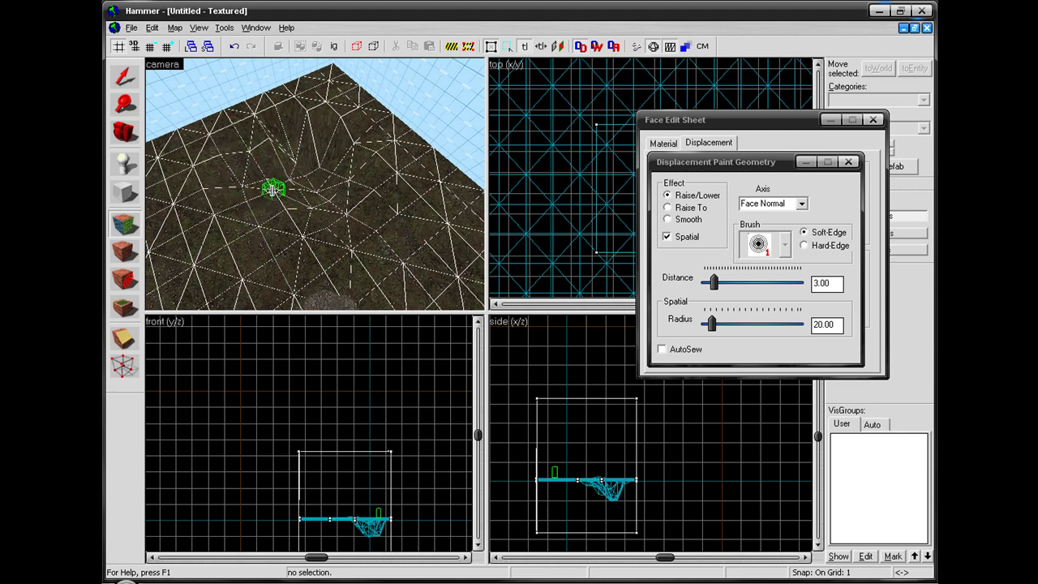
scroll(271, 178, "up", 3)
scroll(253, 168, "up", 2)
mouse_move(253, 168)
left_mouse_down()
mouse_move(300, 200)
mouse_move(276, 104)
left_mouse_up()
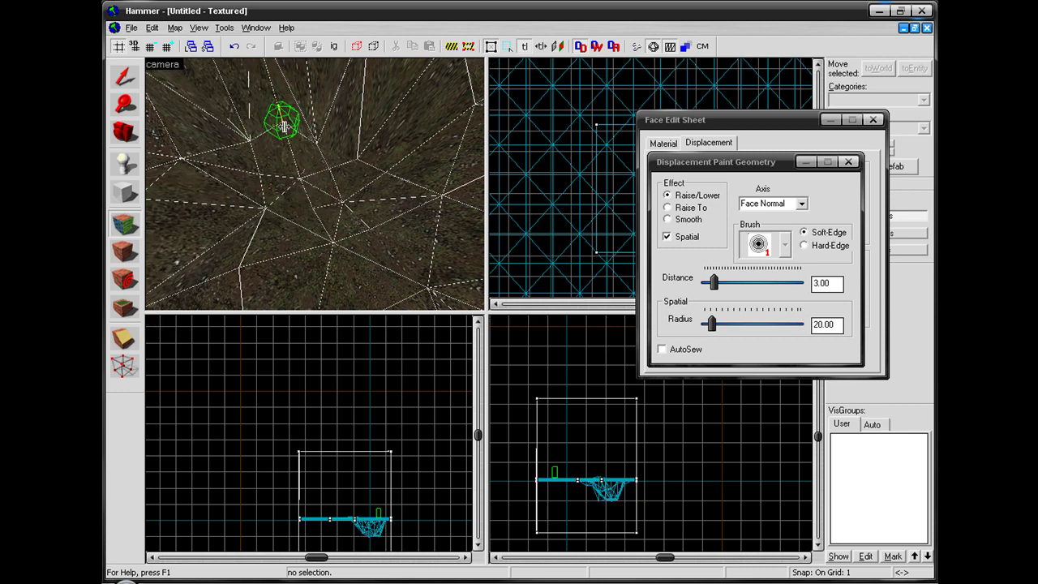
scroll(283, 154, "down", 5)
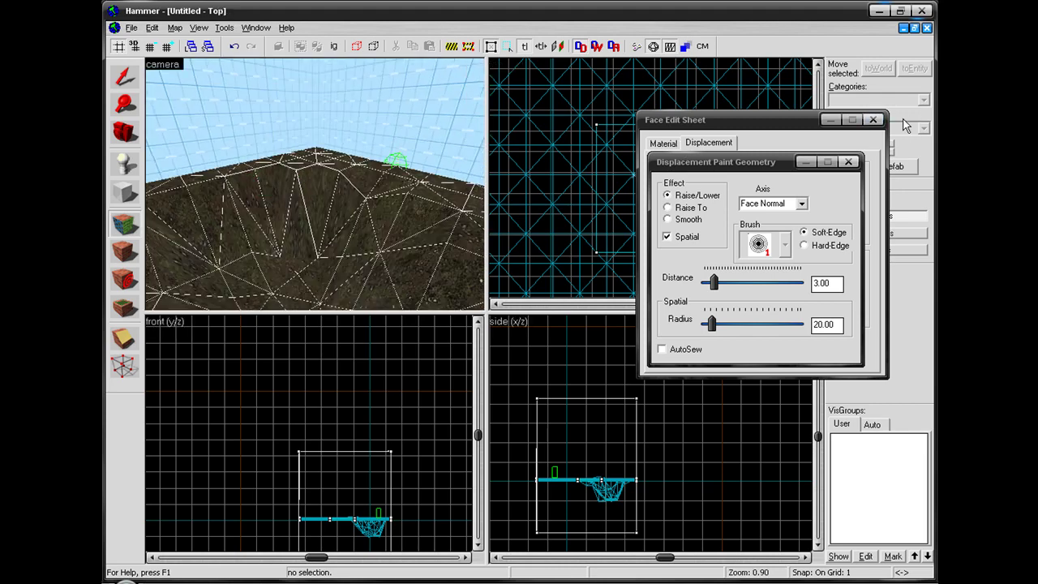
left_click(873, 119)
scroll(334, 152, "up", 5)
Make tools/toolsnodraw the current texture.
scroll(334, 151, "down", 5)
left_click(296, 154)
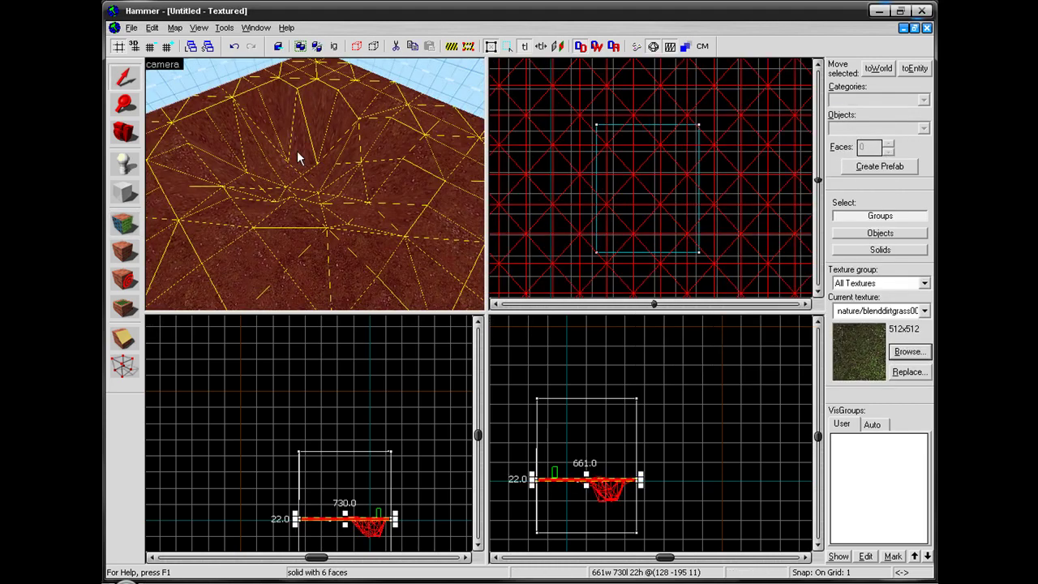
left_click(630, 288)
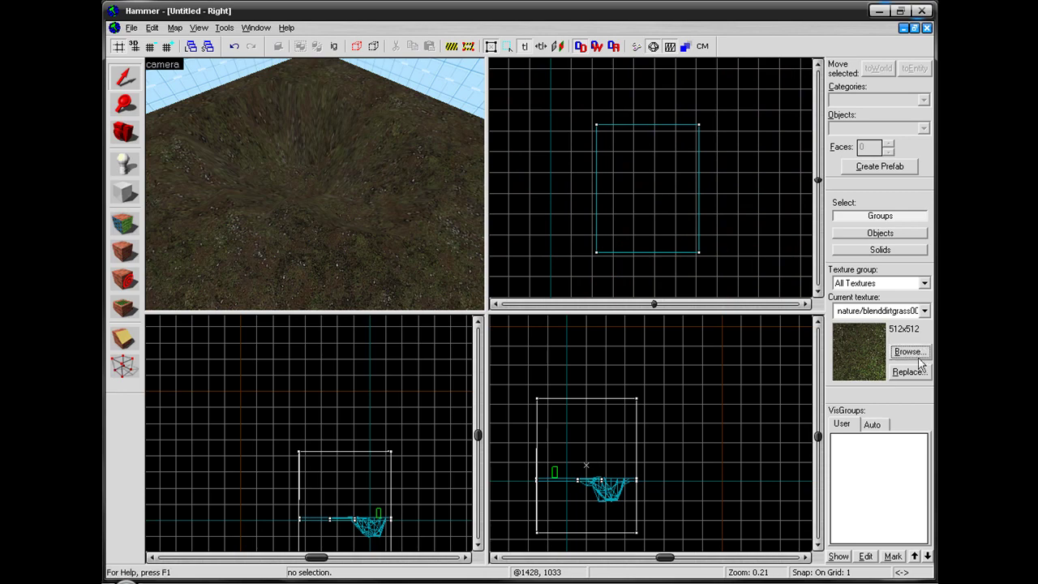
left_click(908, 351)
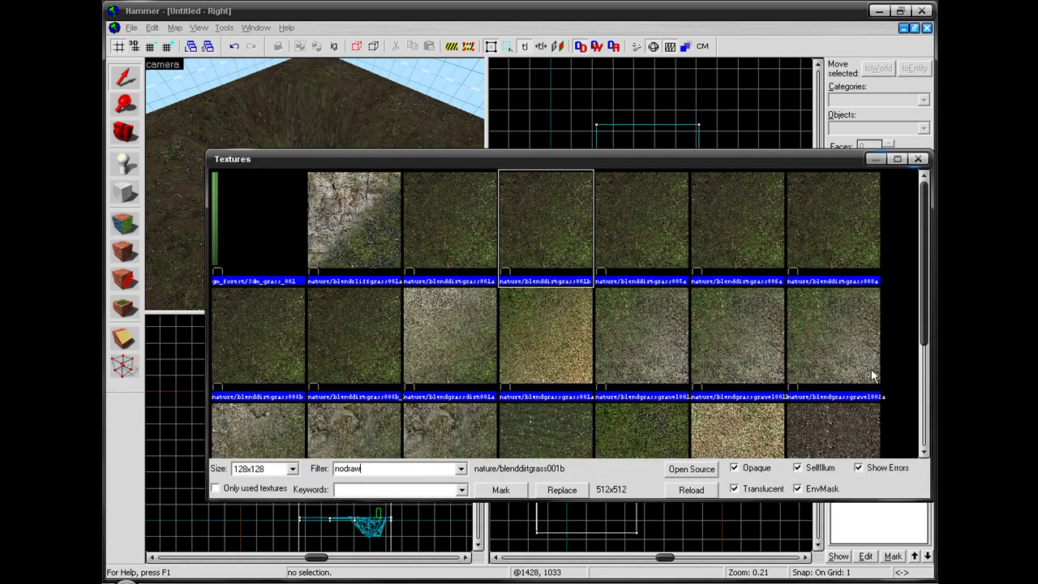
double_click(255, 229)
left_click(250, 196)
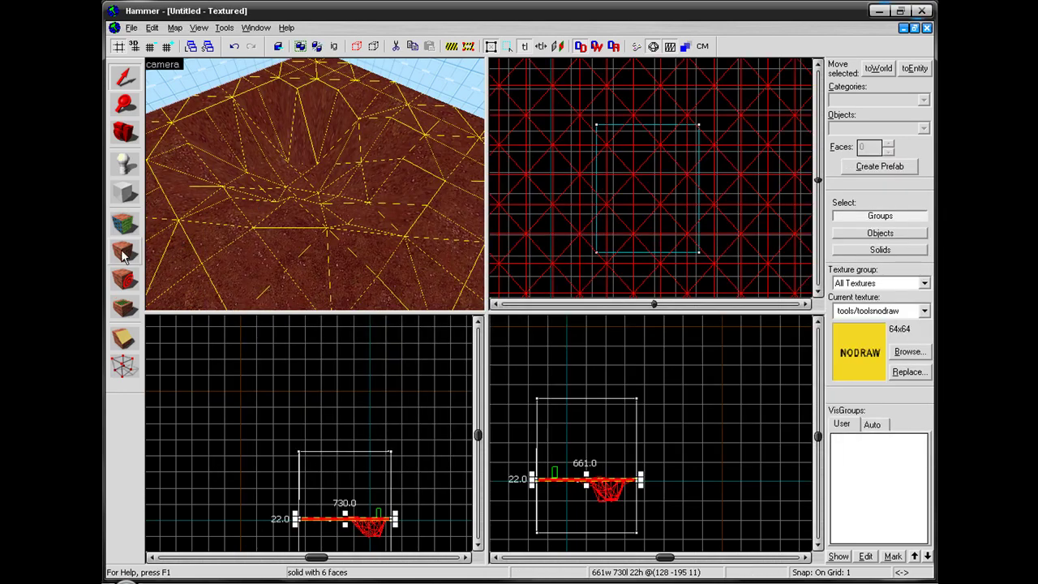
Outline a new block over the pit in the top view.
left_click(126, 192)
scroll(599, 159, "down", 5)
scroll(576, 141, "up", 2)
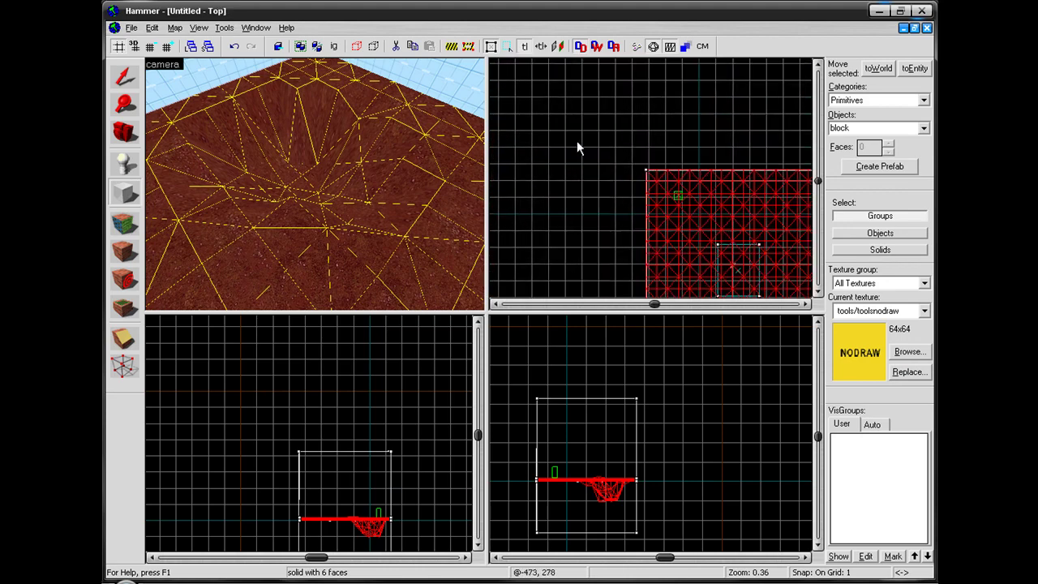
scroll(707, 198, "down", 2)
scroll(708, 198, "up", 3)
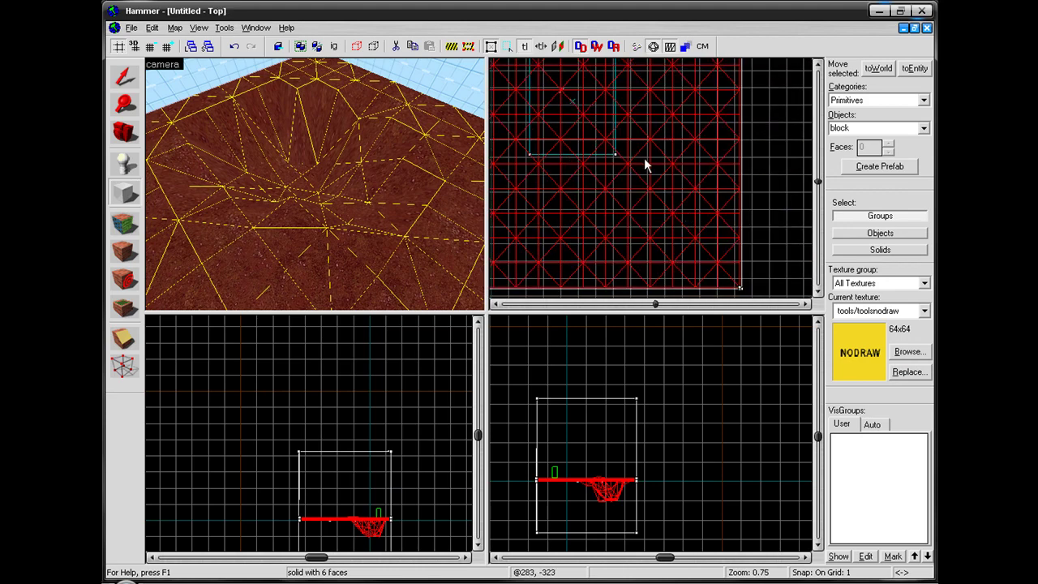
left_click_drag(643, 164, 733, 286)
scroll(642, 419, "up", 3)
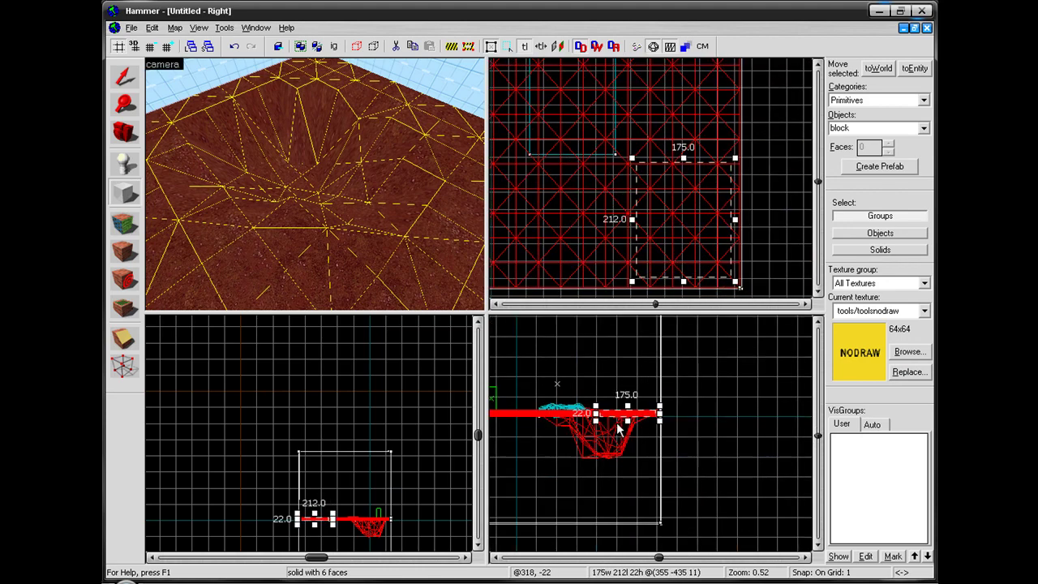
scroll(642, 419, "up", 1)
Align the block with the pit, widen it to 233 units and fit its depth.
mouse_move(639, 412)
left_mouse_down()
mouse_move(611, 405)
mouse_move(606, 500)
left_mouse_up()
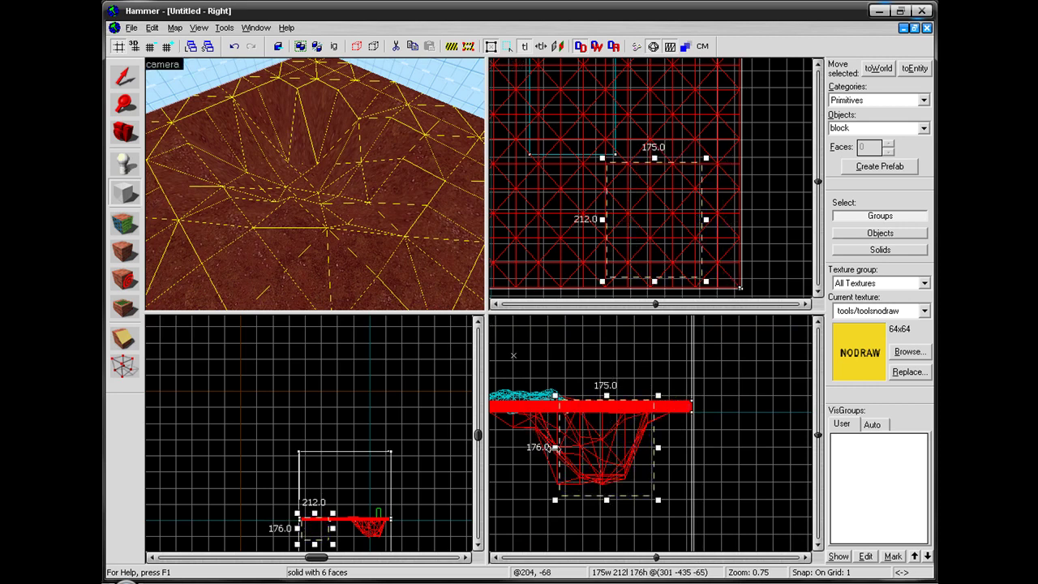
left_click_drag(554, 447, 525, 447)
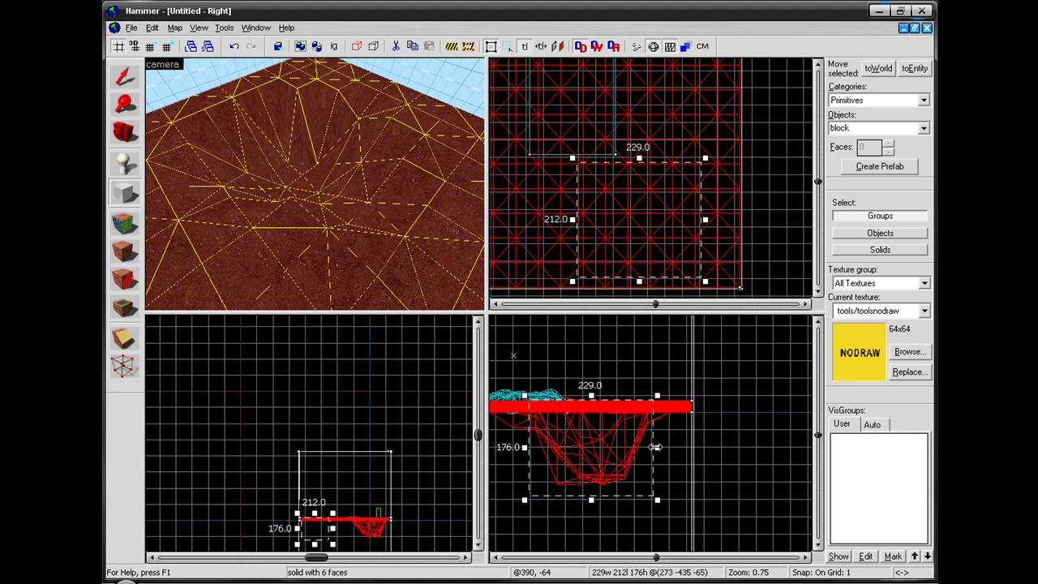
left_click_drag(655, 446, 659, 447)
scroll(321, 452, "up", 2)
scroll(324, 399, "up", 2)
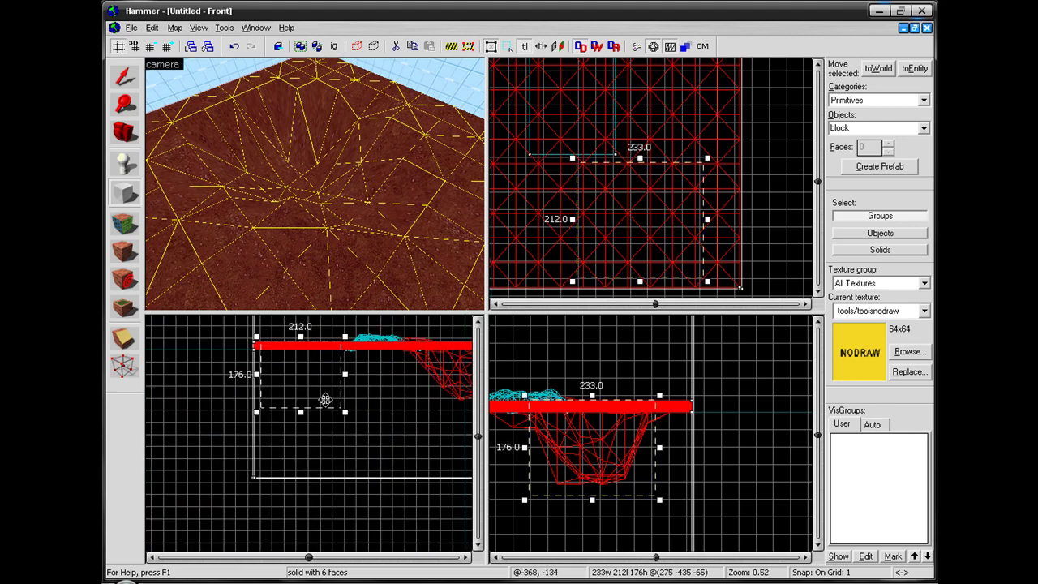
left_click_drag(325, 399, 438, 385)
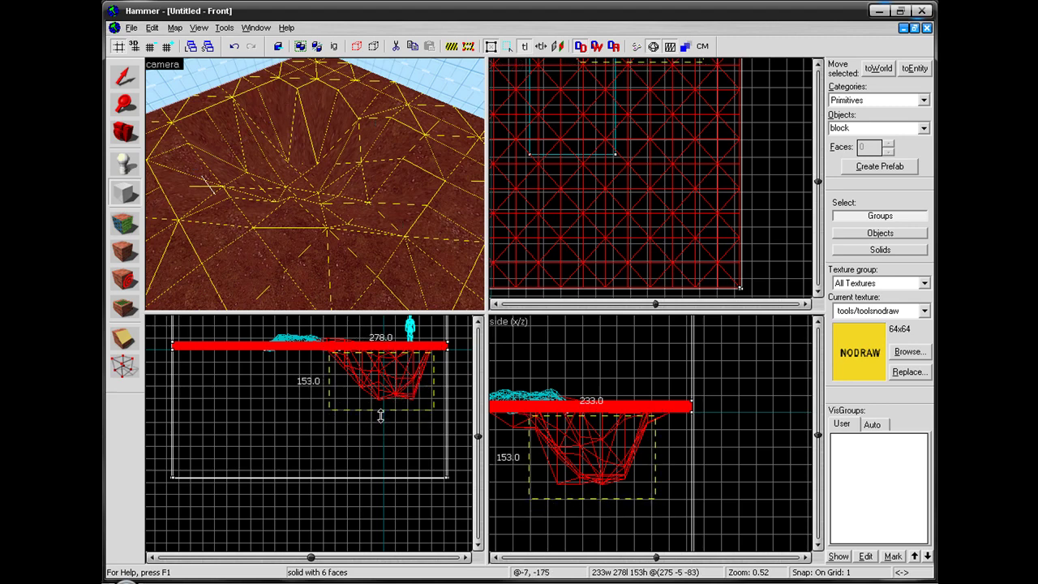
left_click_drag(379, 425, 380, 403)
Create the block and make nature/water_movingplane the current texture.
key("Return")
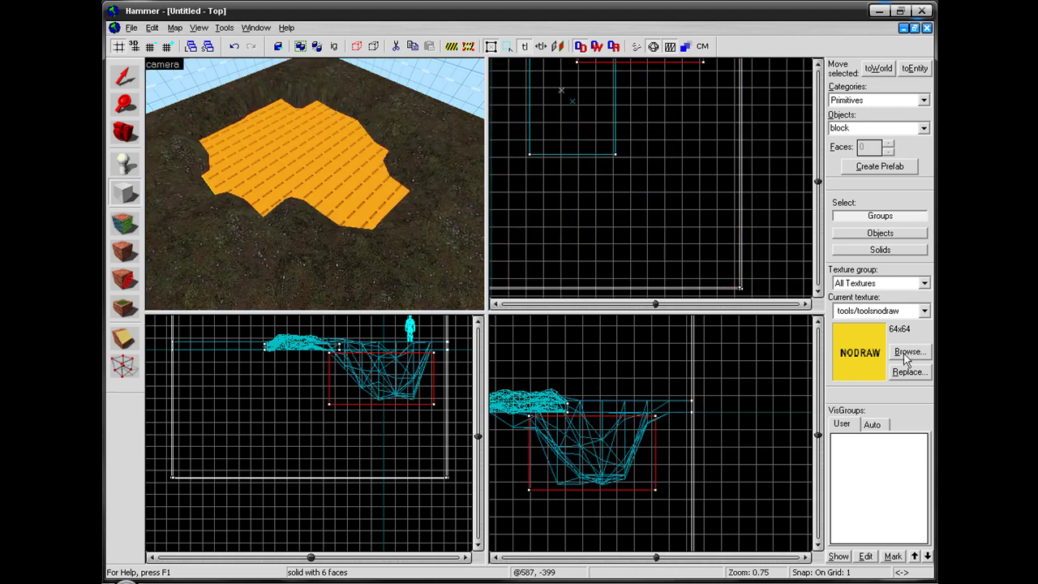
left_click(907, 352)
type("water")
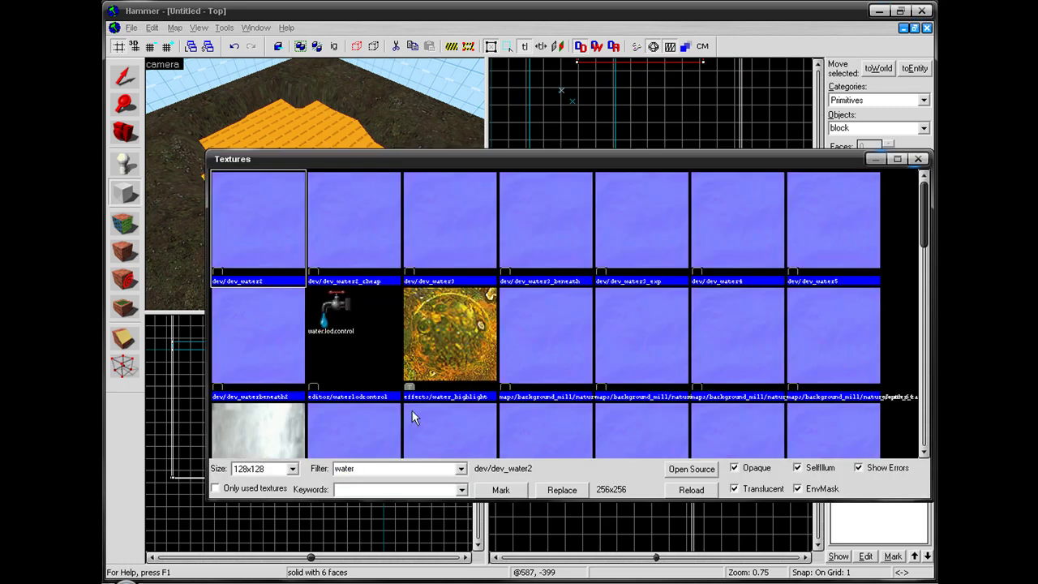
scroll(488, 348, "down", 5)
scroll(488, 348, "down", 3)
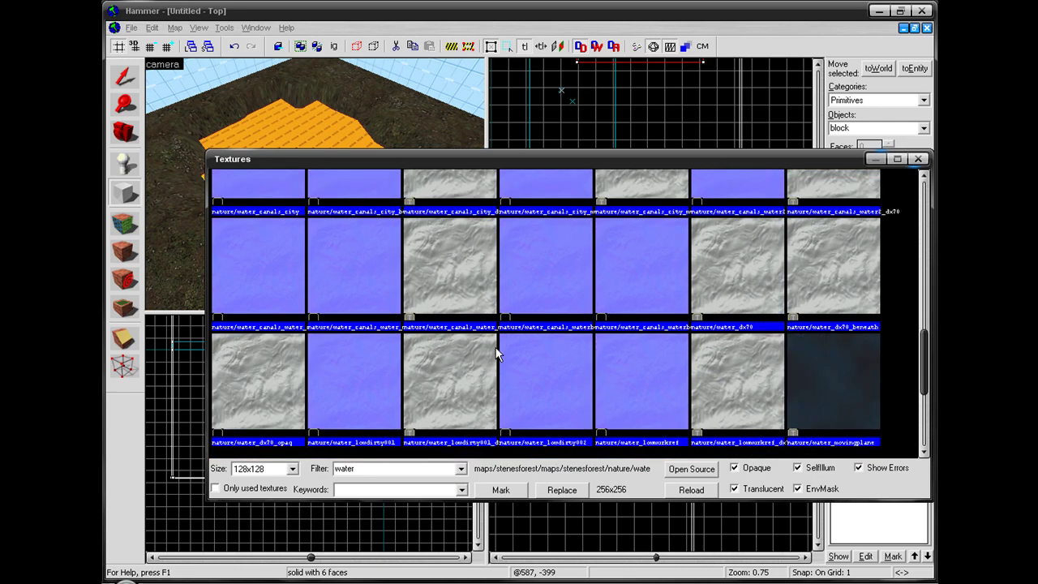
scroll(496, 352, "down", 3)
double_click(284, 278)
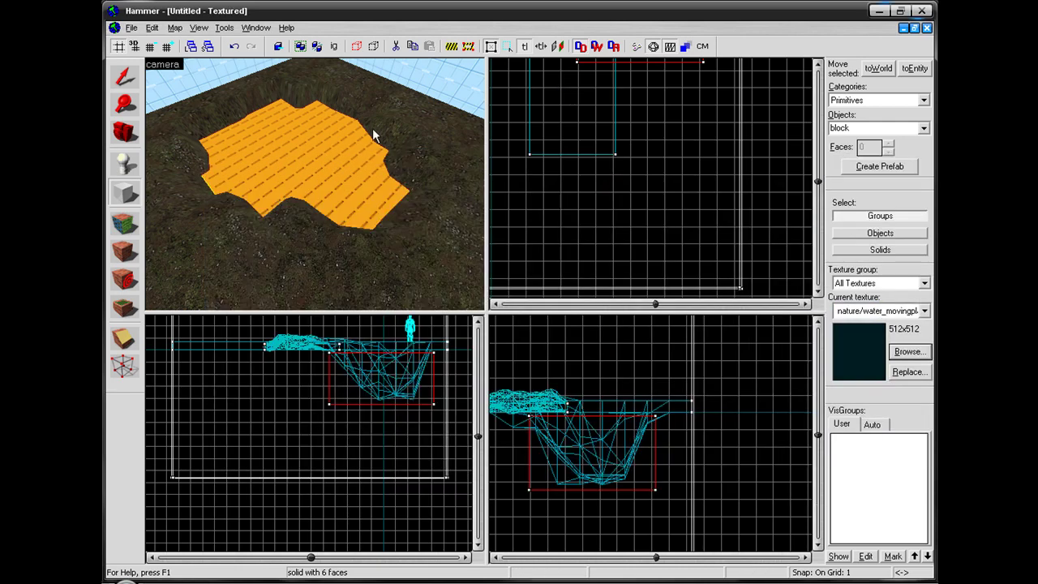
Apply the dark water texture to all six faces of the block.
left_click(135, 228)
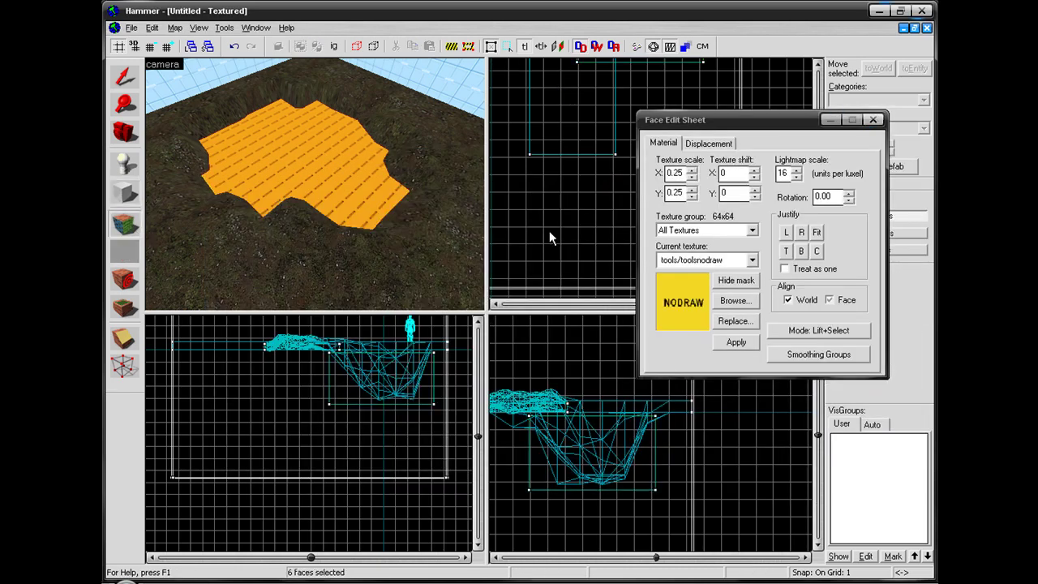
left_click(731, 307)
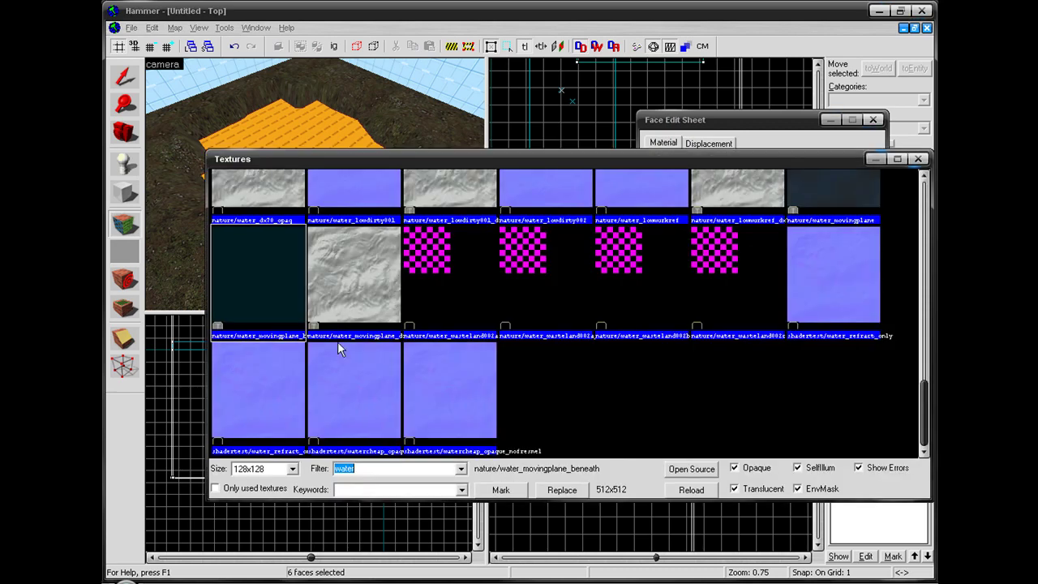
double_click(267, 300)
key("shift+s")
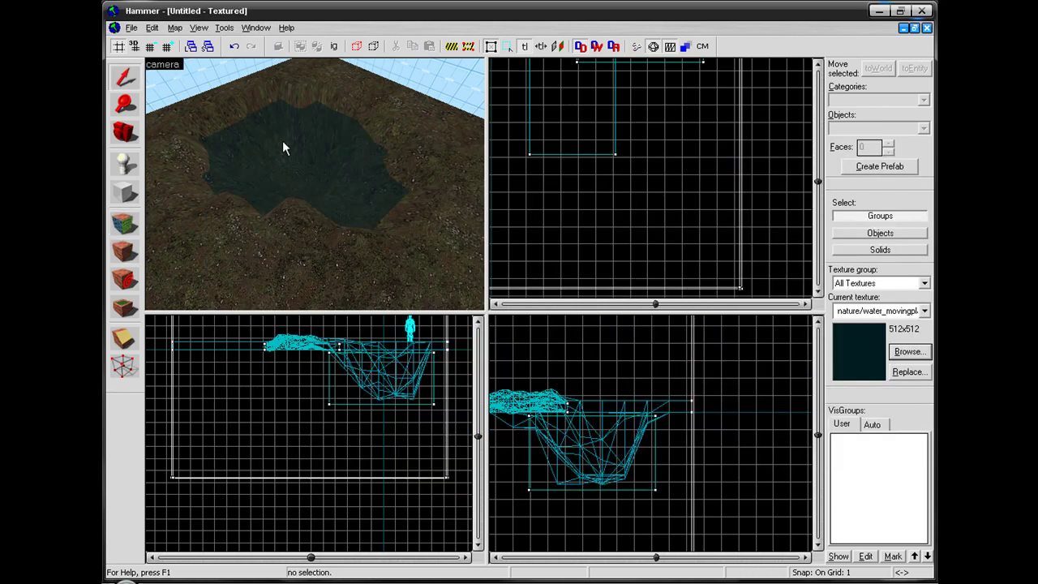
left_click(292, 144)
key("Escape")
scroll(328, 166, "down", 5)
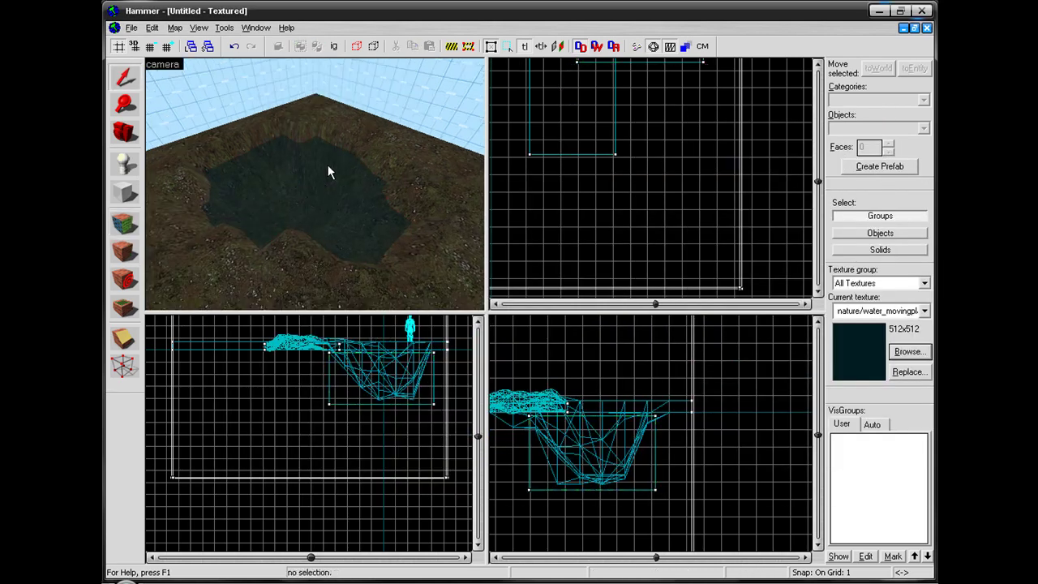